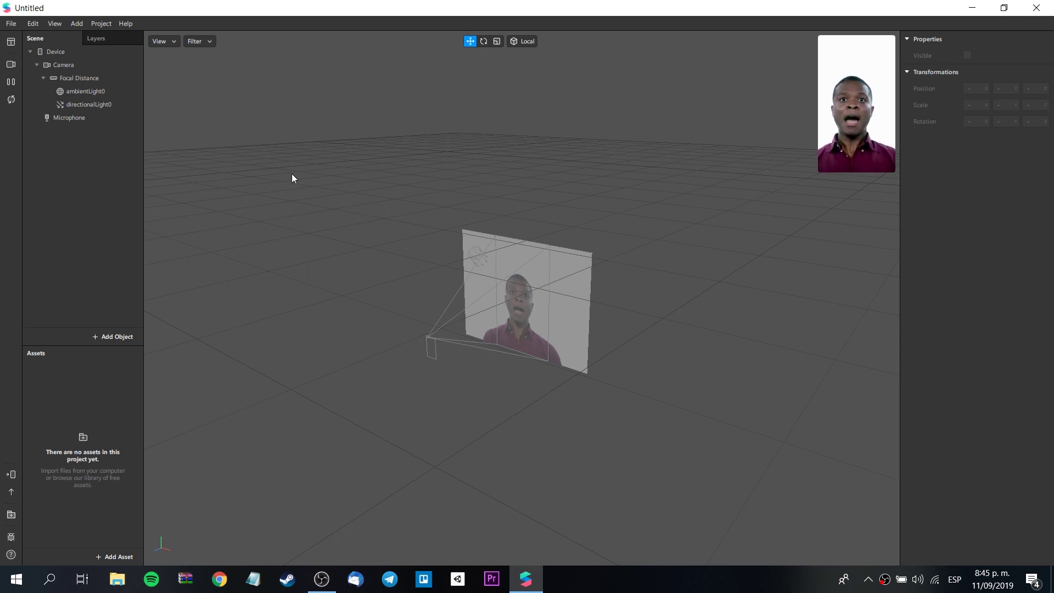
Step: Enable texture extraction on the Camera to create the cameraTexture0 asset
left_click(82, 65)
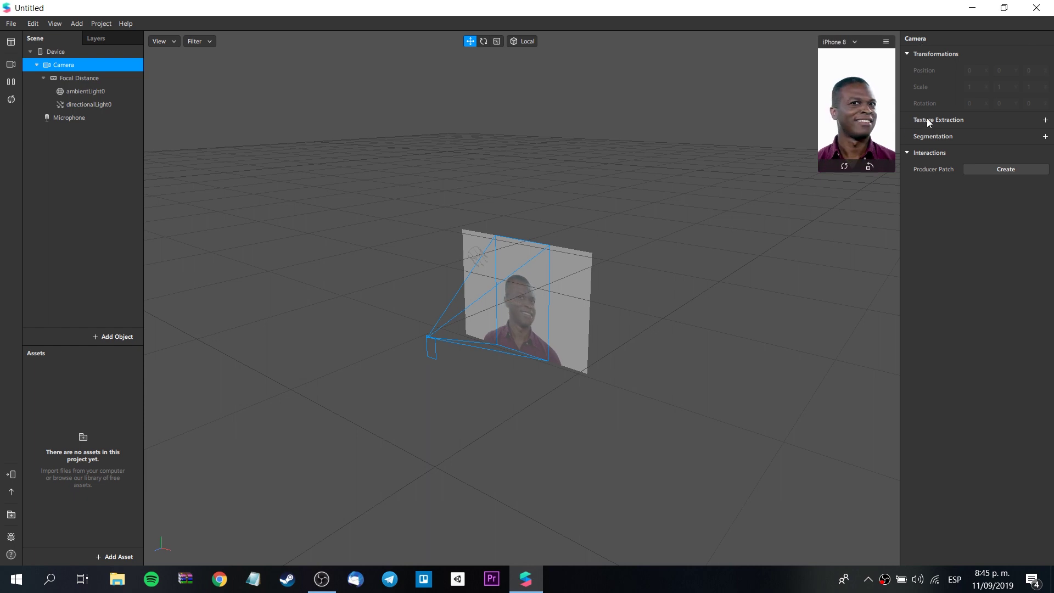
left_click(1045, 120)
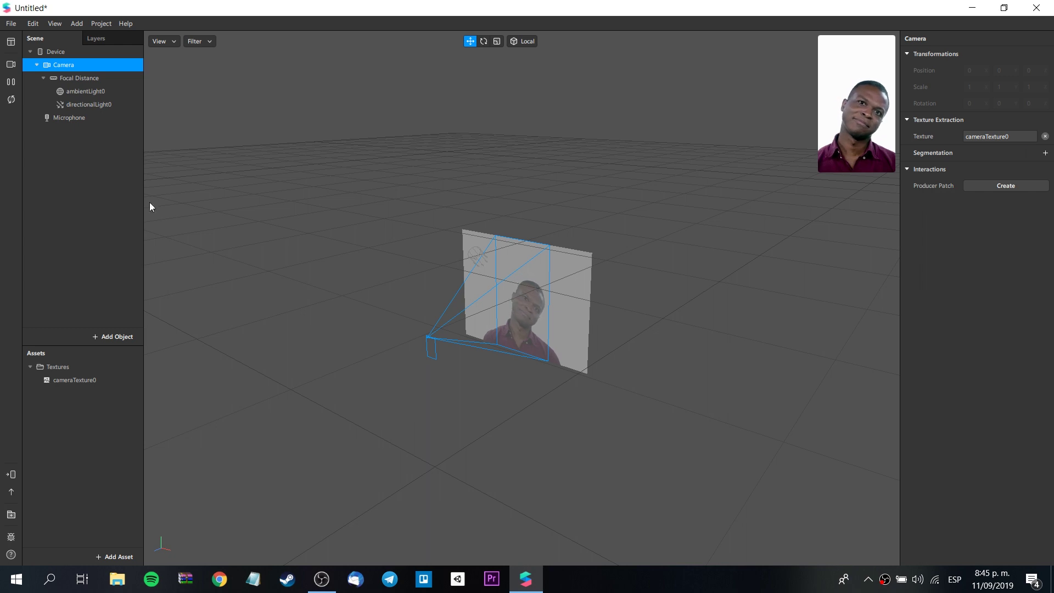
left_click(121, 221)
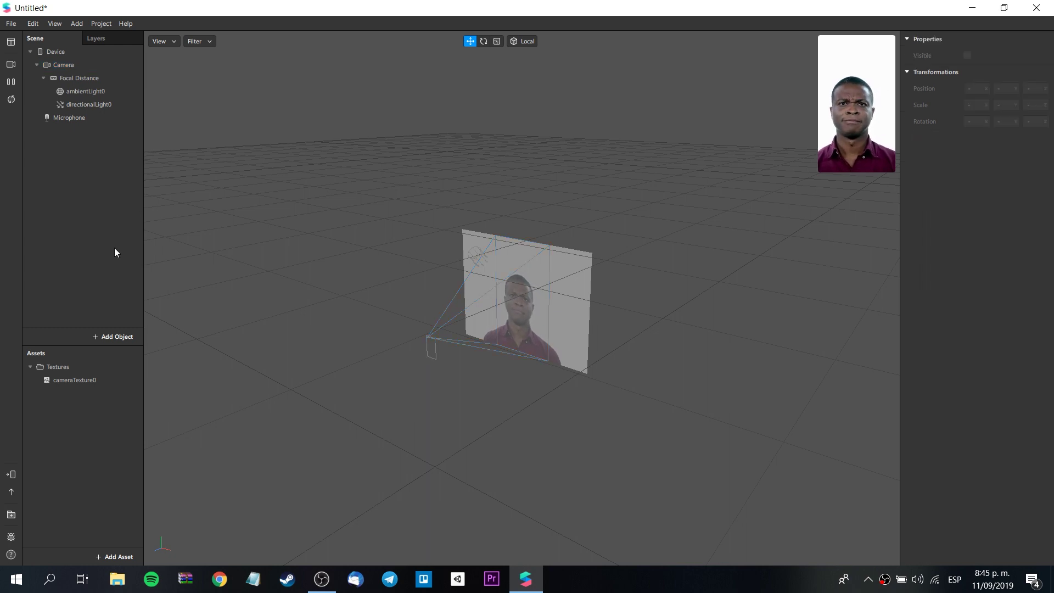
Step: Add a Face Tracker object to the scene
left_click(127, 339)
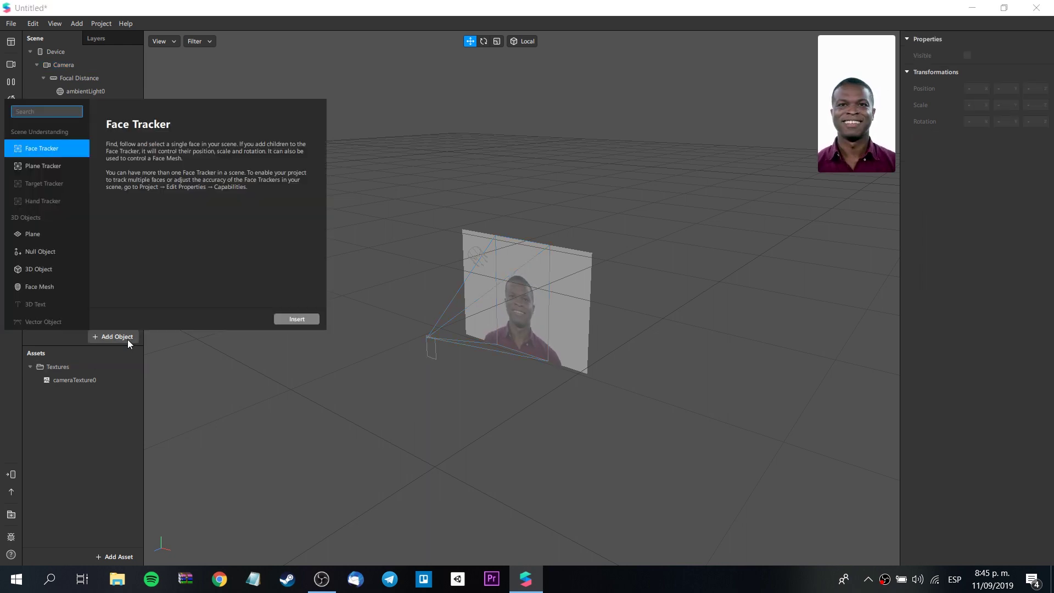
left_click(246, 260)
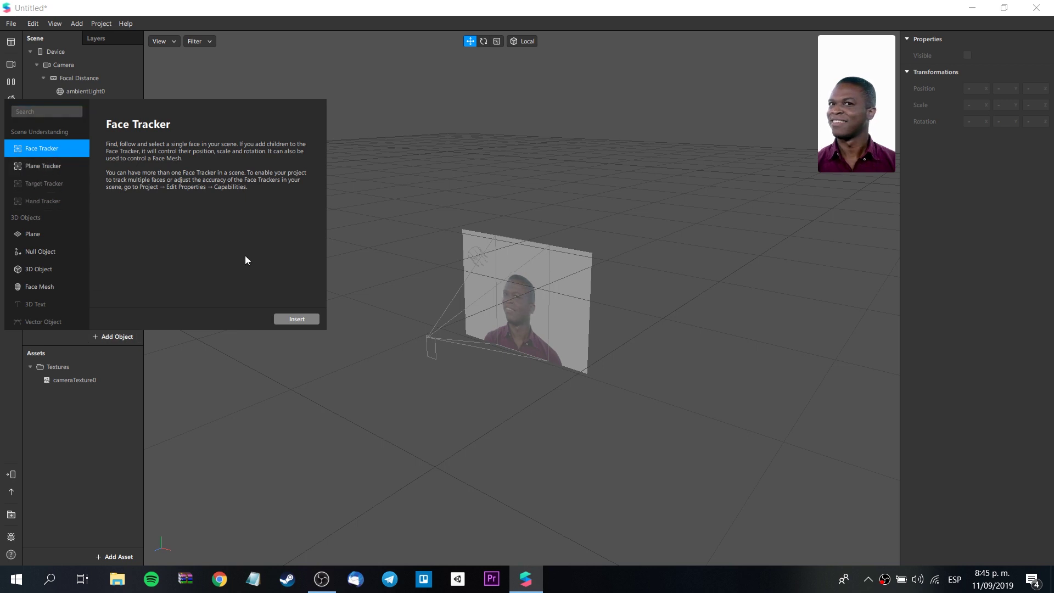
left_click(304, 321)
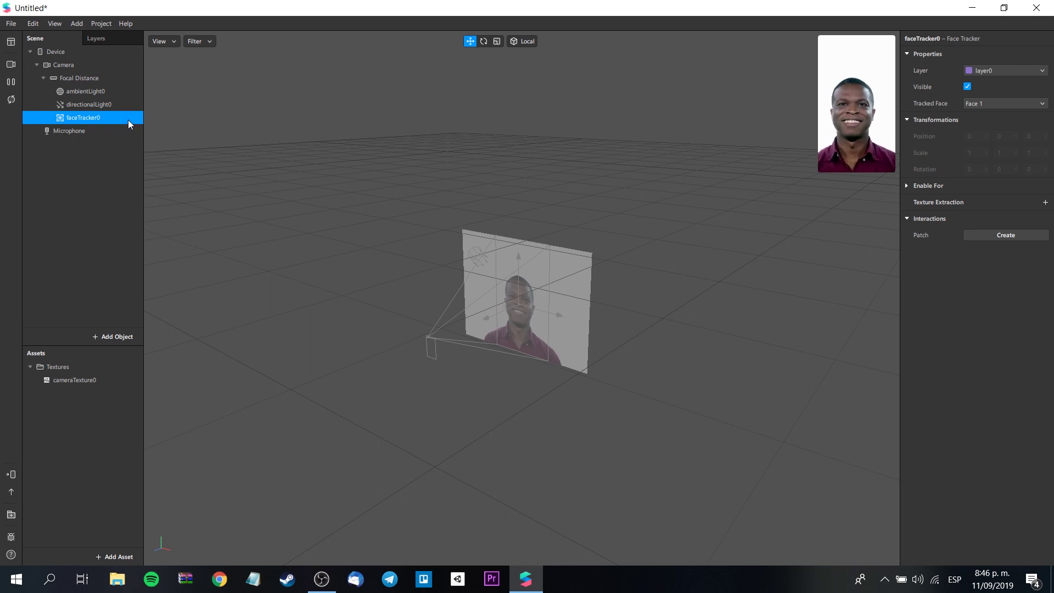
mouse_move(856, 108)
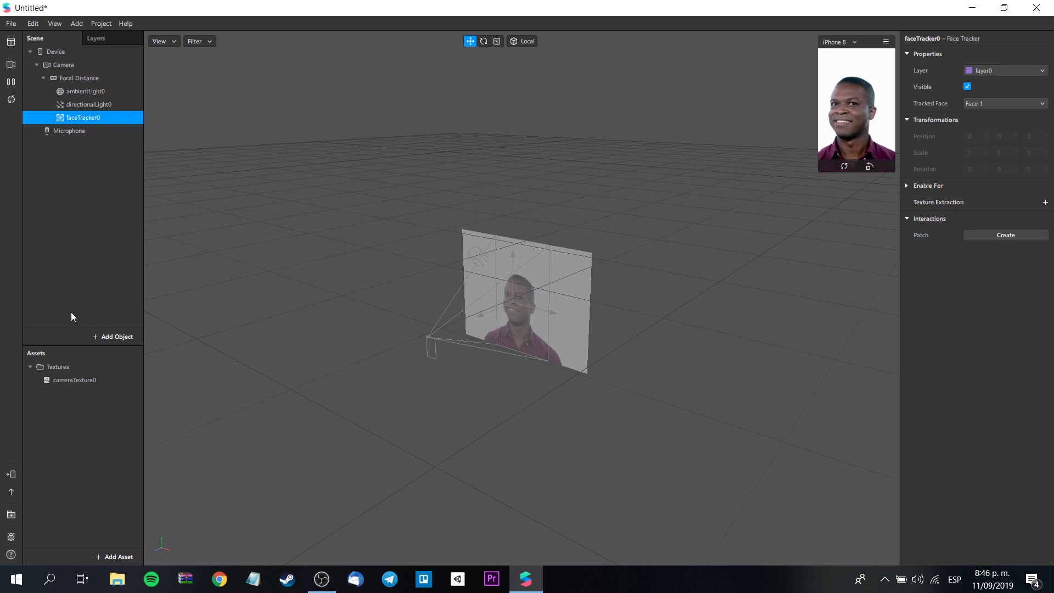
Step: Insert a rectangle in a new canvas0 and nest canvas0 under faceTracker0
left_click(92, 336)
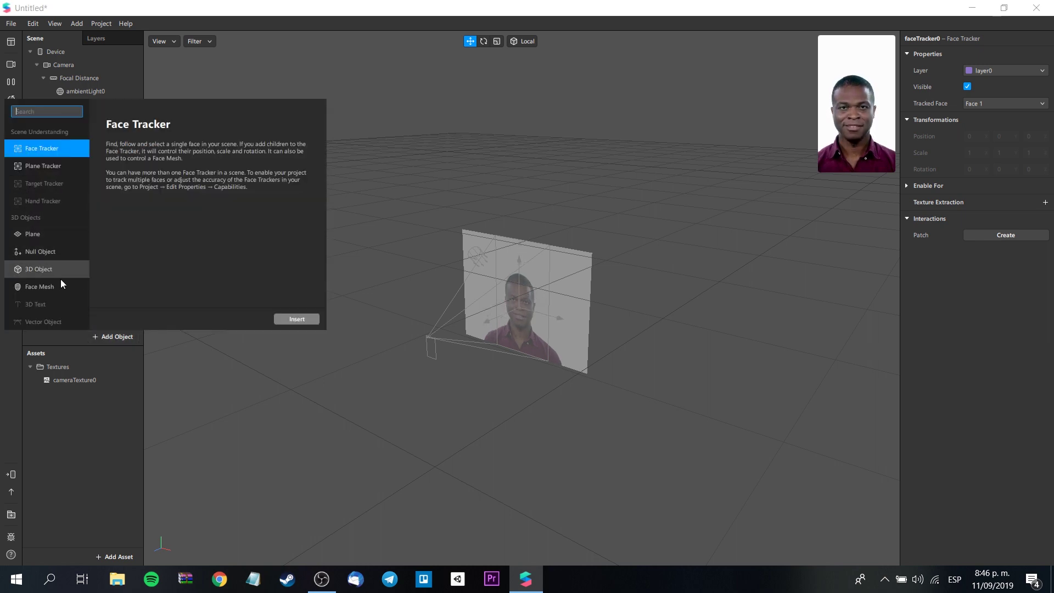
scroll(60, 279, "down", 2)
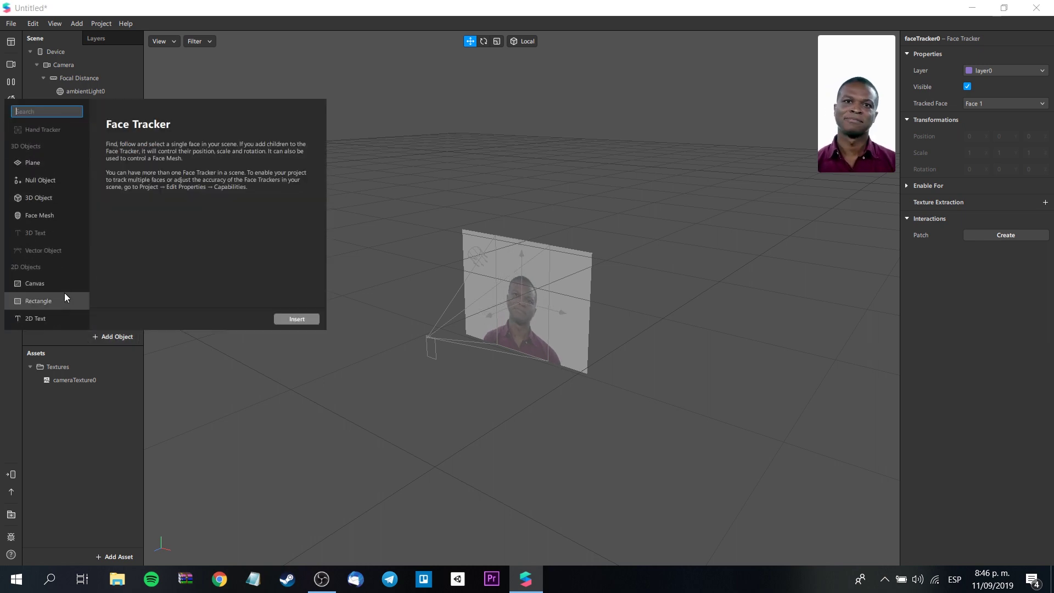
left_click(64, 295)
left_click(288, 318)
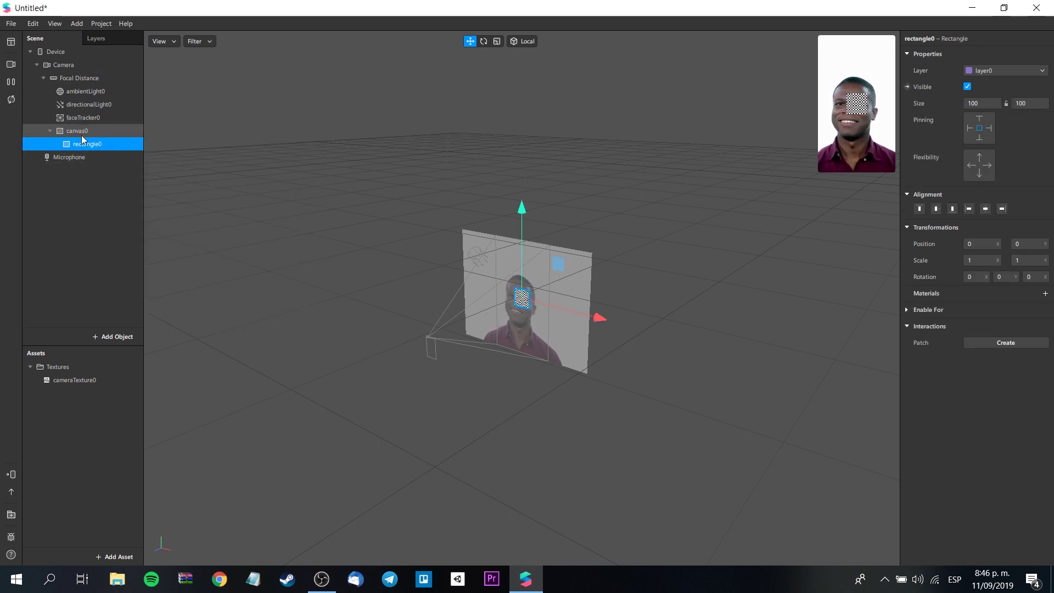
left_click_drag(81, 135, 96, 114)
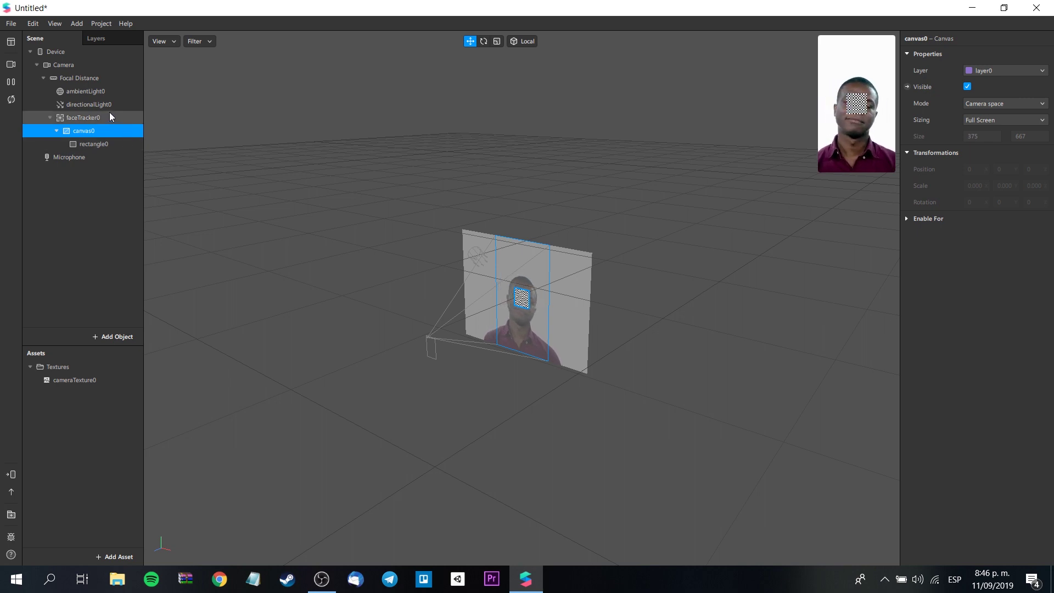
Step: Rename rectangle0 to 'fondo'
left_click(103, 144)
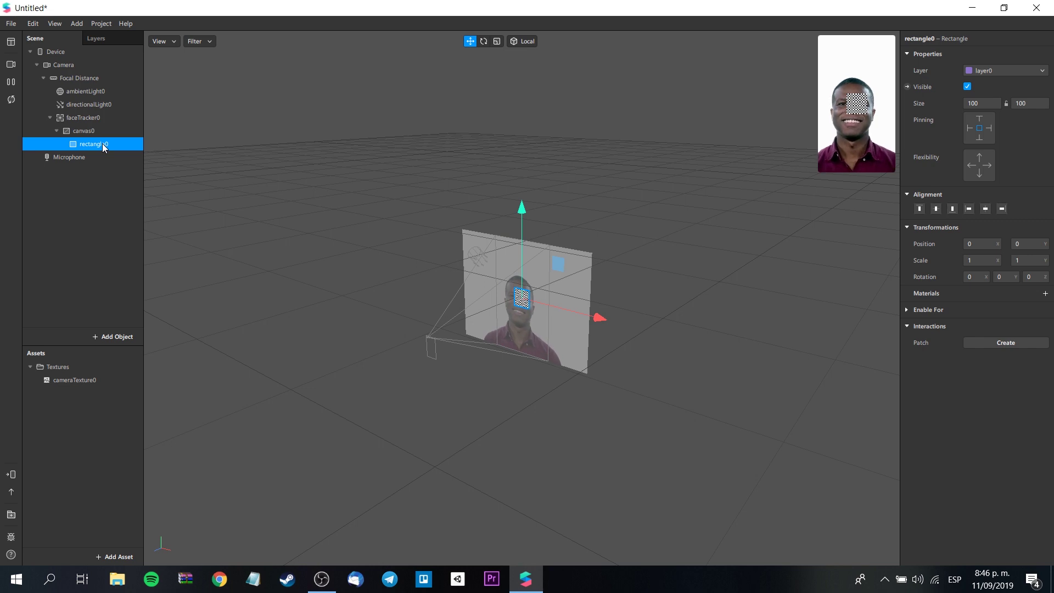
left_click(103, 145)
type("fondo")
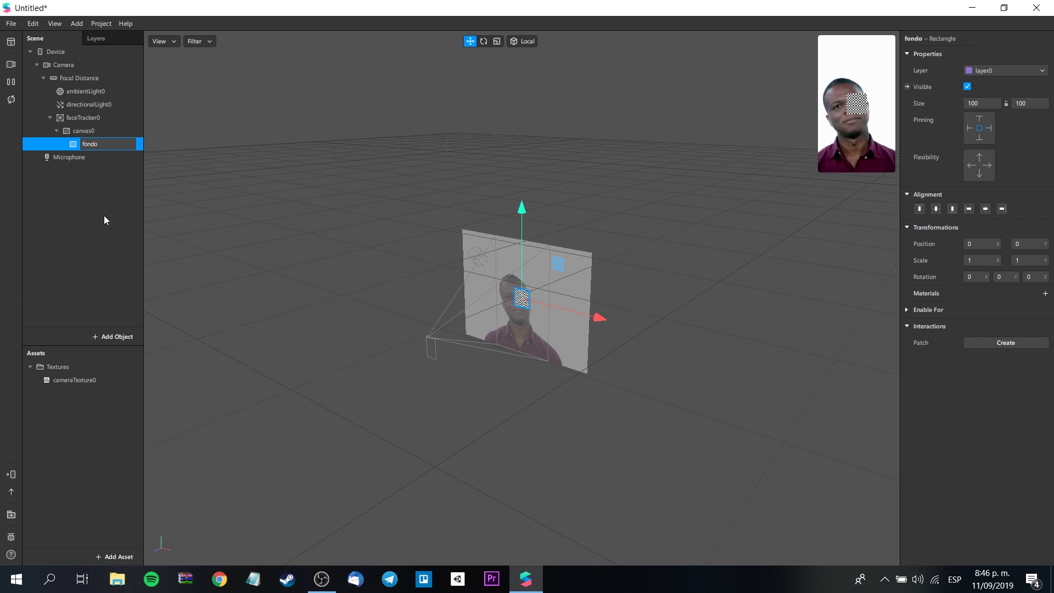
left_click(103, 215)
left_click(96, 145)
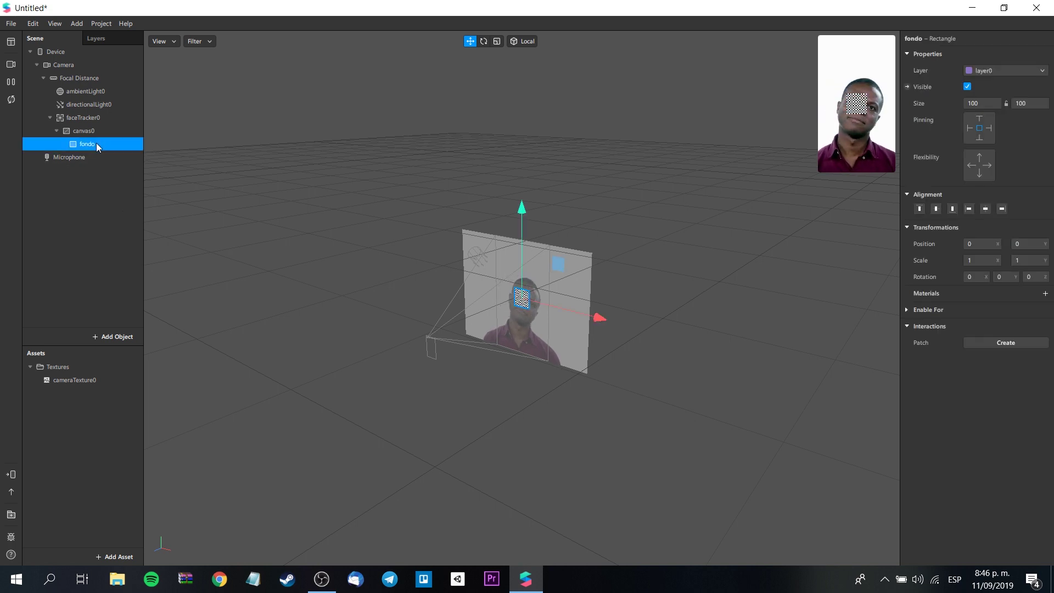
Step: Set fondo's size to 375 wide by 667 high
left_click(982, 103)
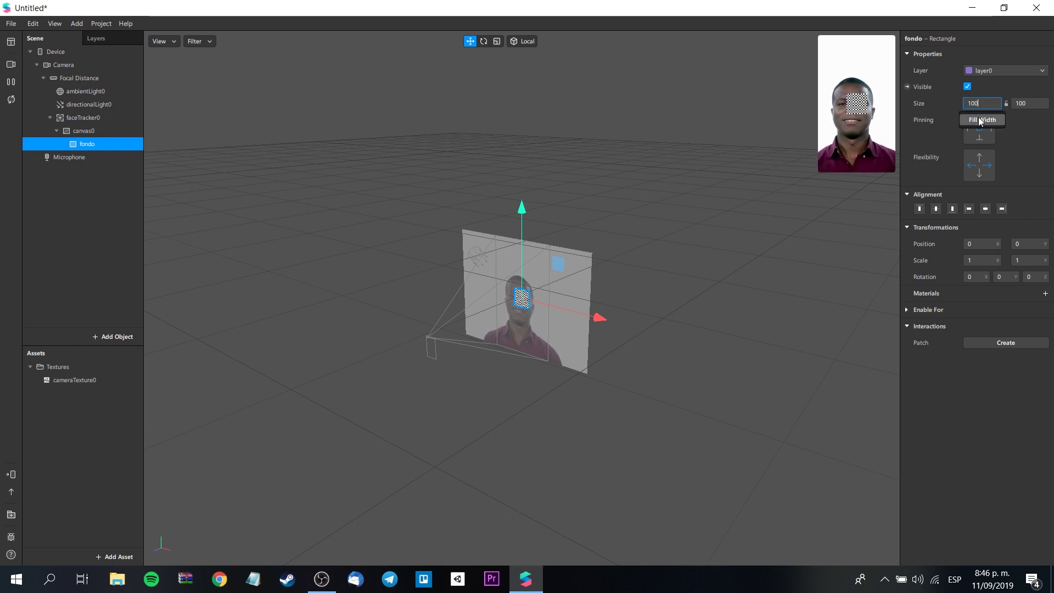
type("375")
key("Return")
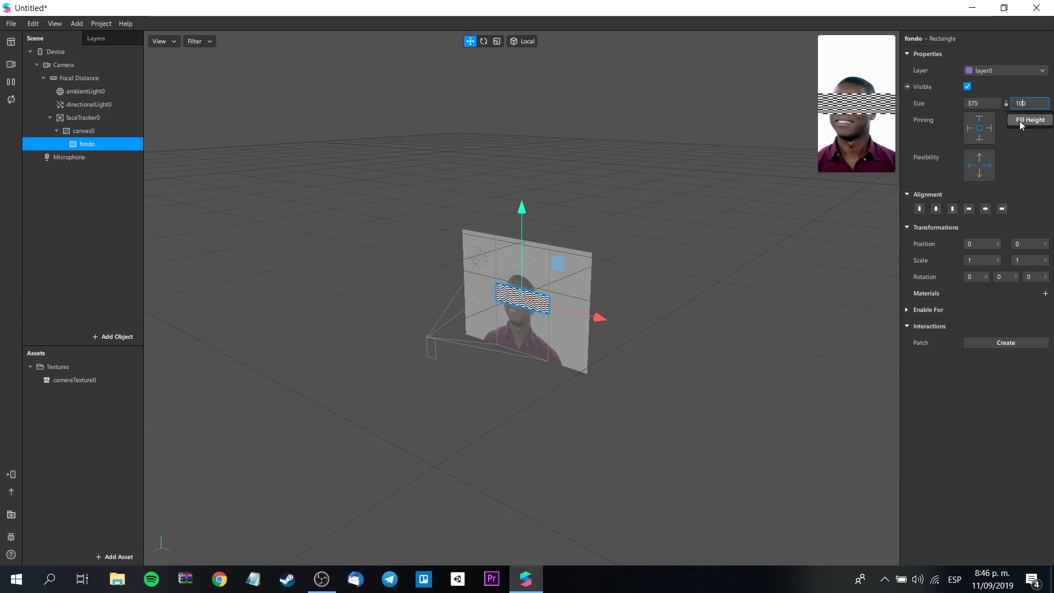
left_click(1022, 104)
type("667")
key("Return")
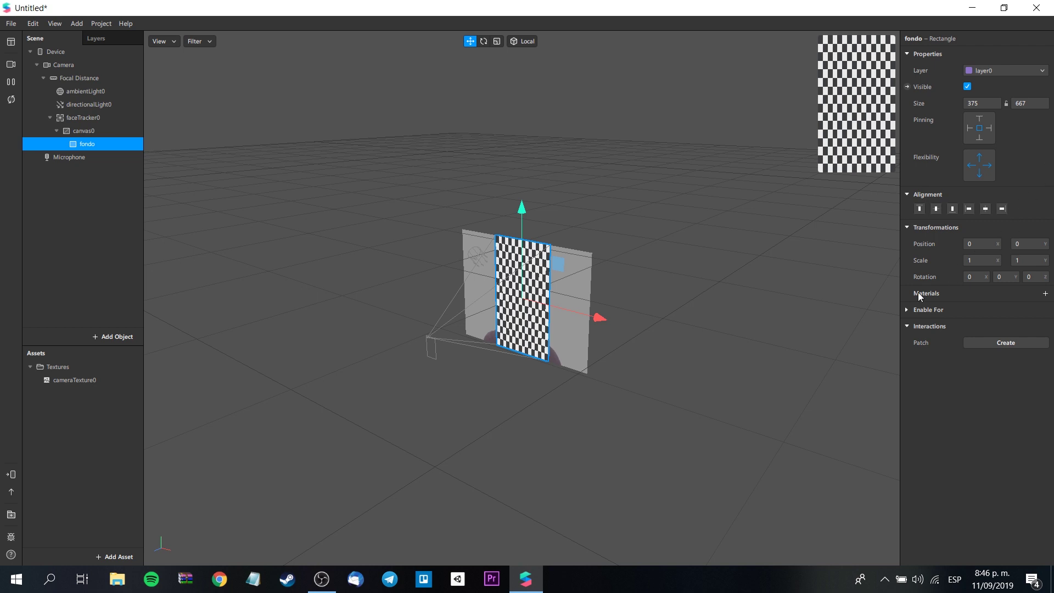
Step: Give fondo a new material and rename it 'fondo material'
left_click(1045, 294)
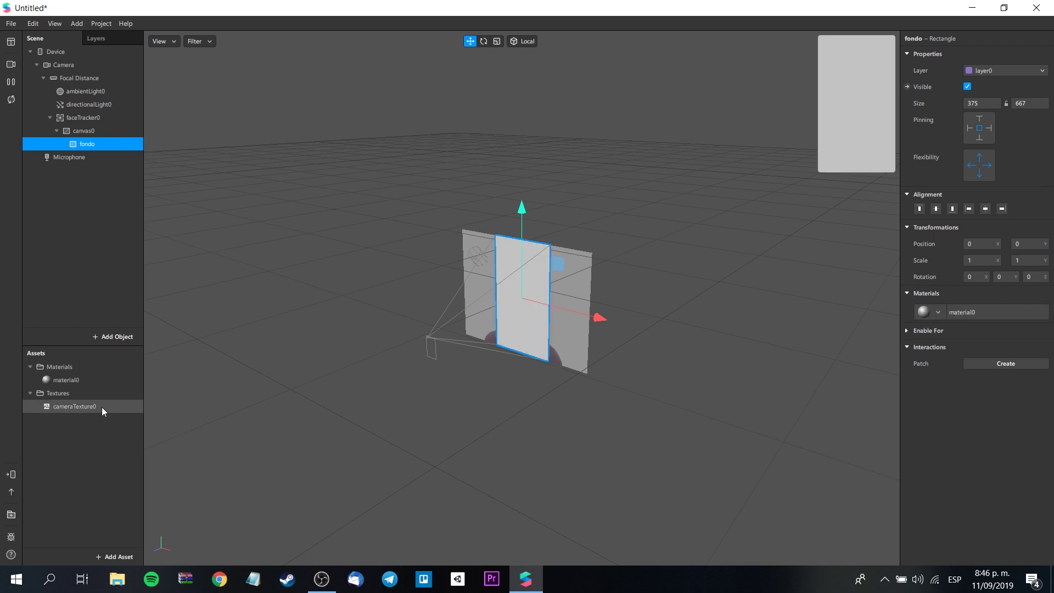
left_click(73, 381)
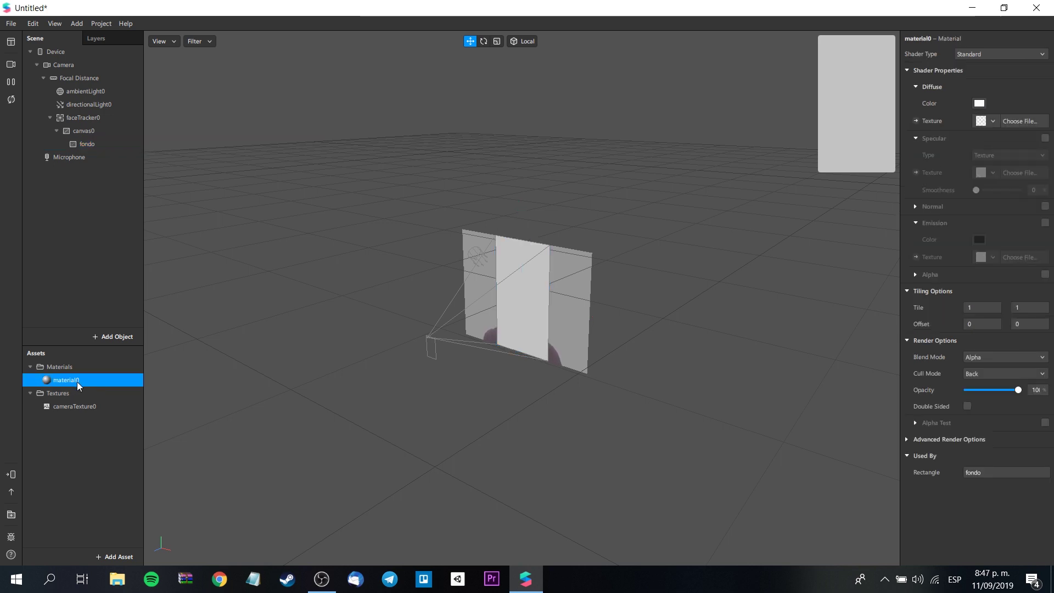
right_click(77, 381)
left_click(110, 394)
type("fondo material")
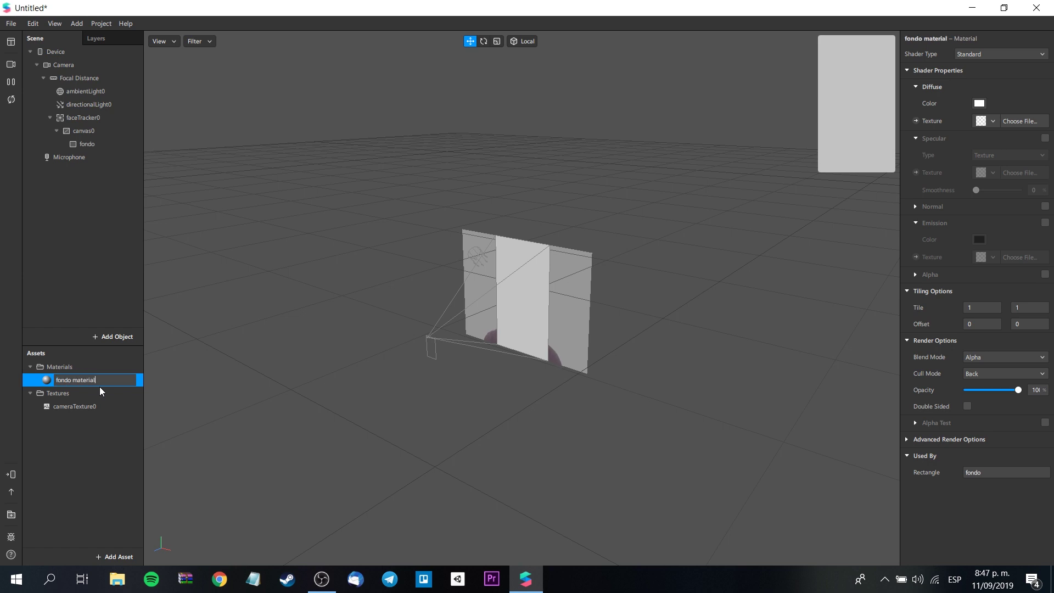
left_click(97, 459)
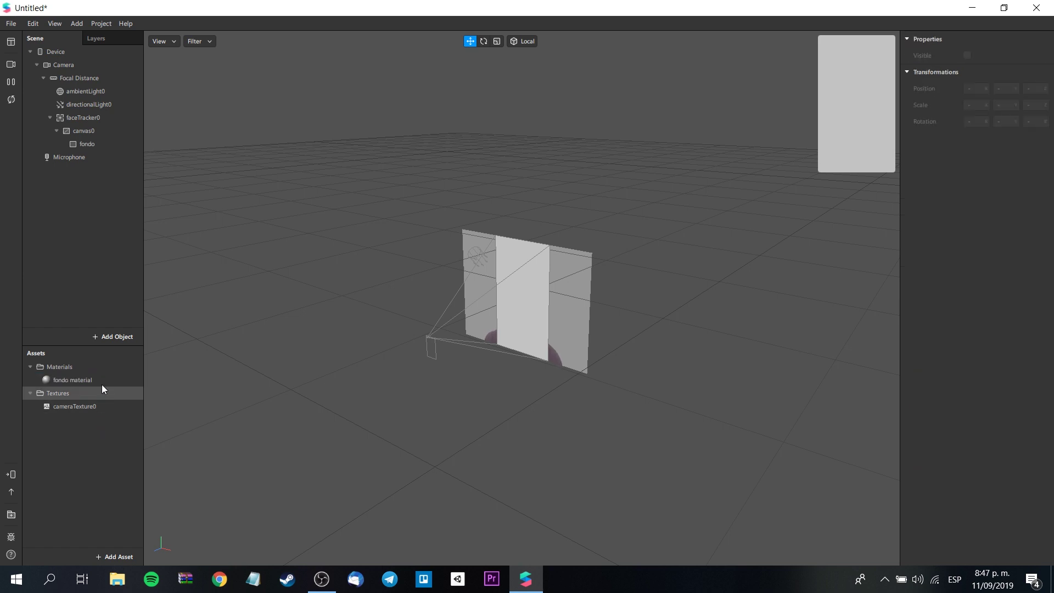
left_click(101, 384)
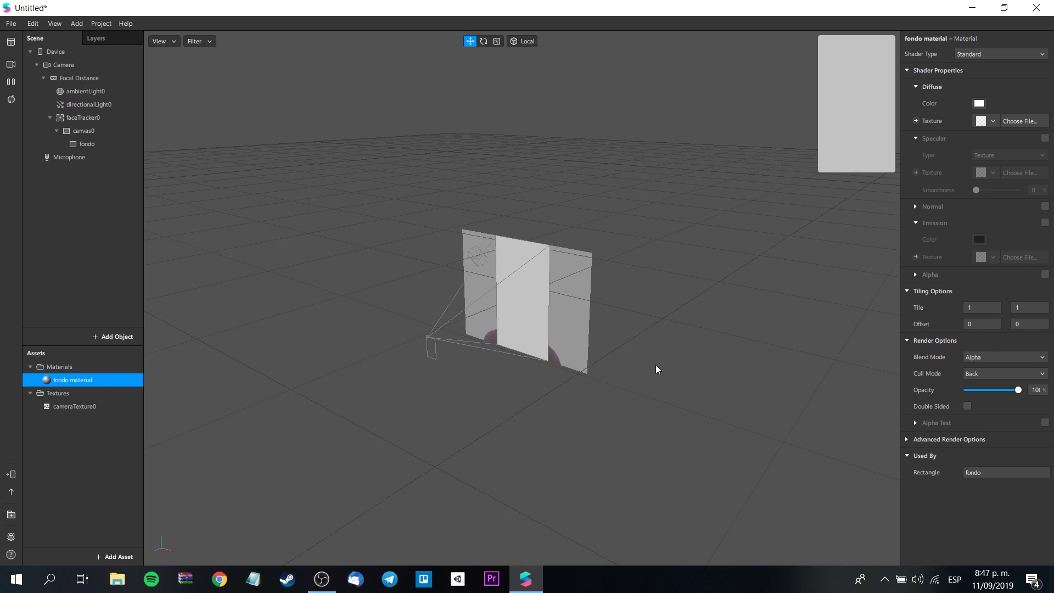
Step: Set fondo material's diffuse colour to orange
left_click(980, 103)
left_click(628, 218)
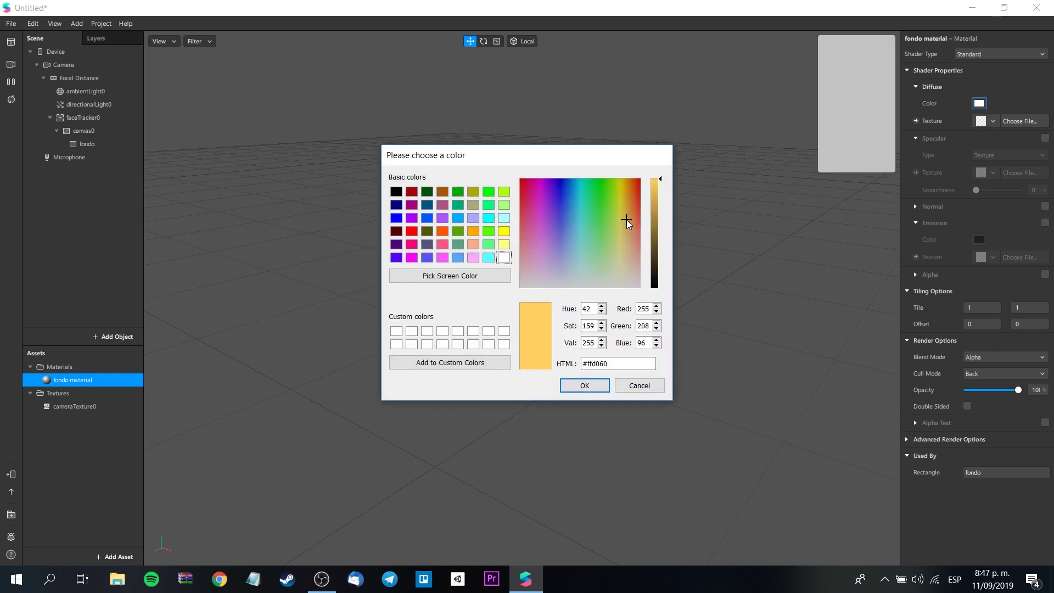
left_click(630, 225)
left_click(585, 386)
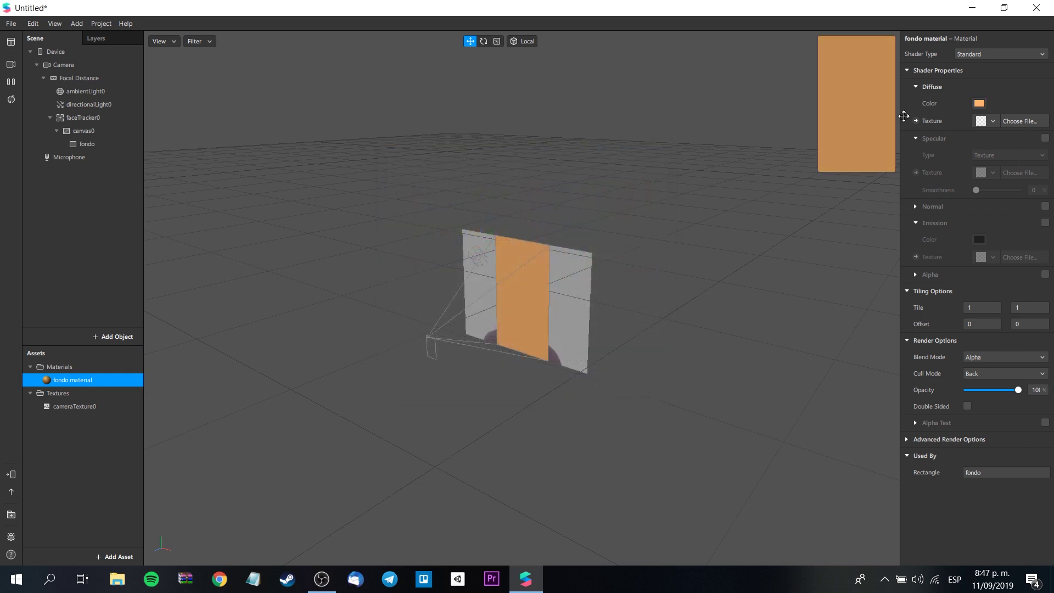
mouse_move(856, 104)
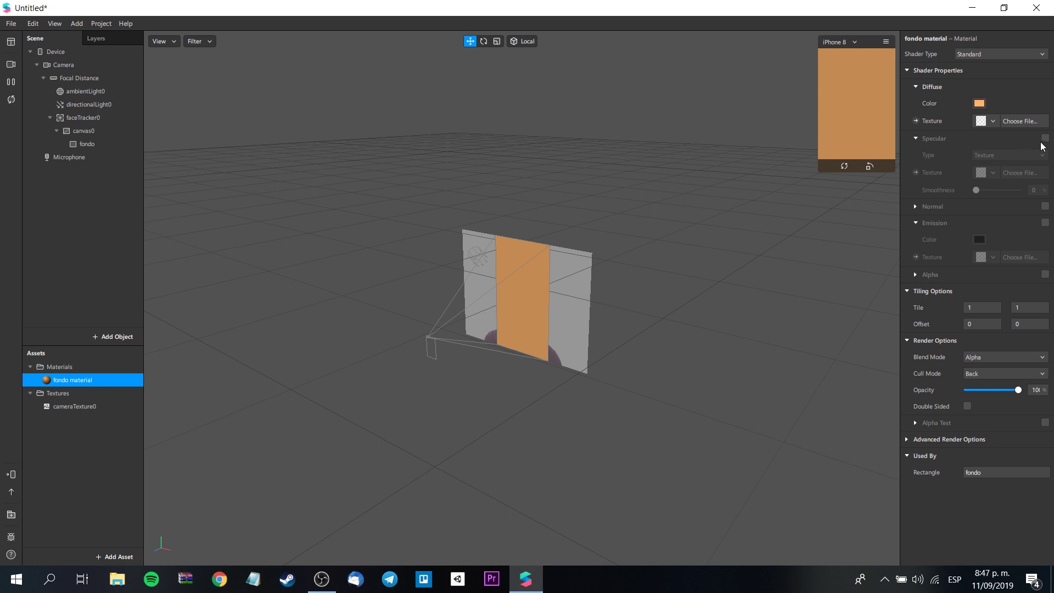
Step: Enable specular on fondo material with cameraTexture0 as its texture
left_click(1045, 138)
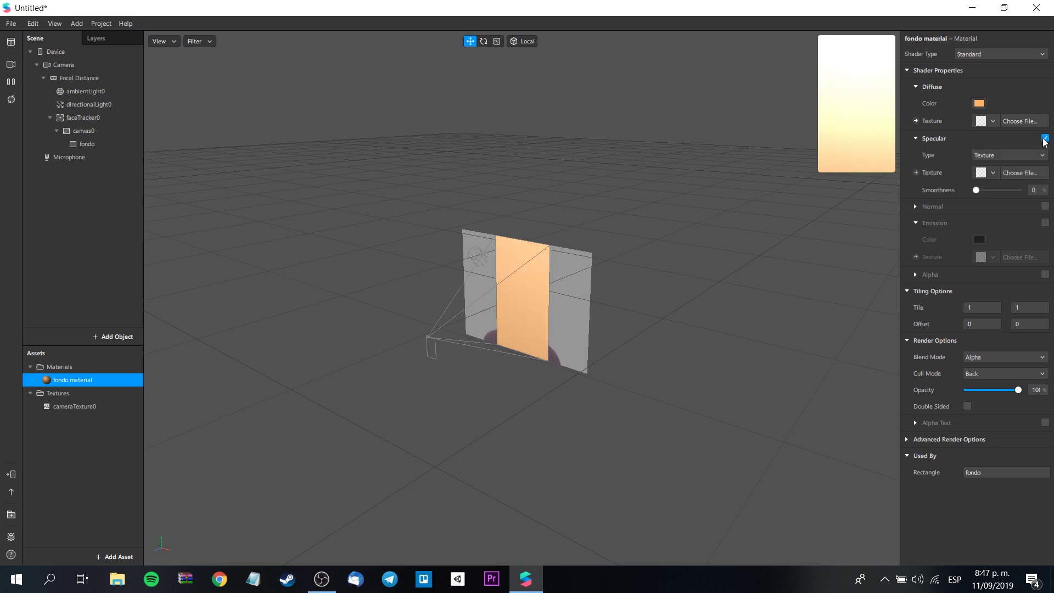
left_click(993, 173)
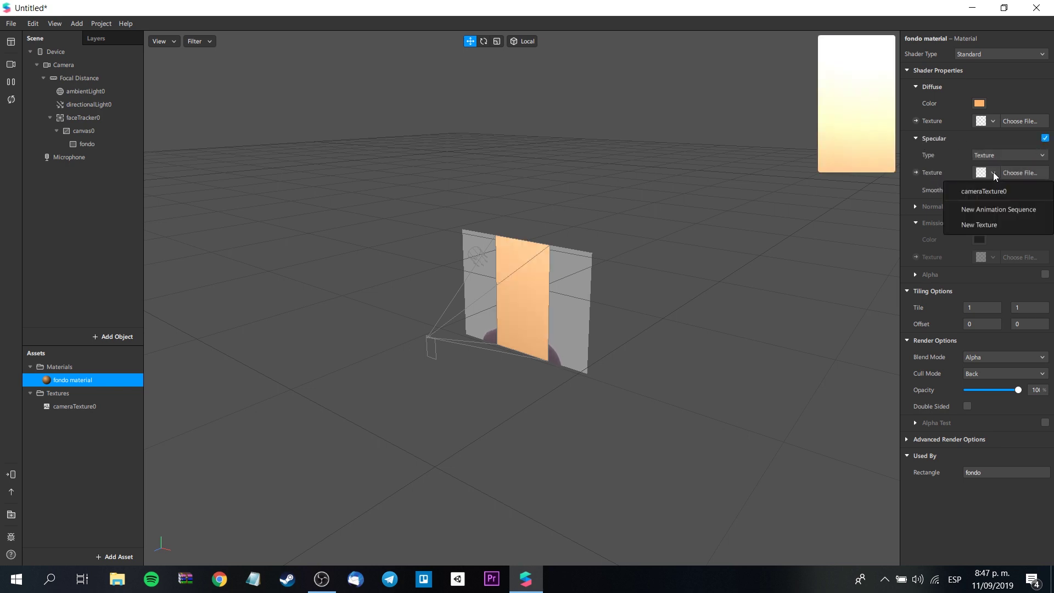
left_click(989, 191)
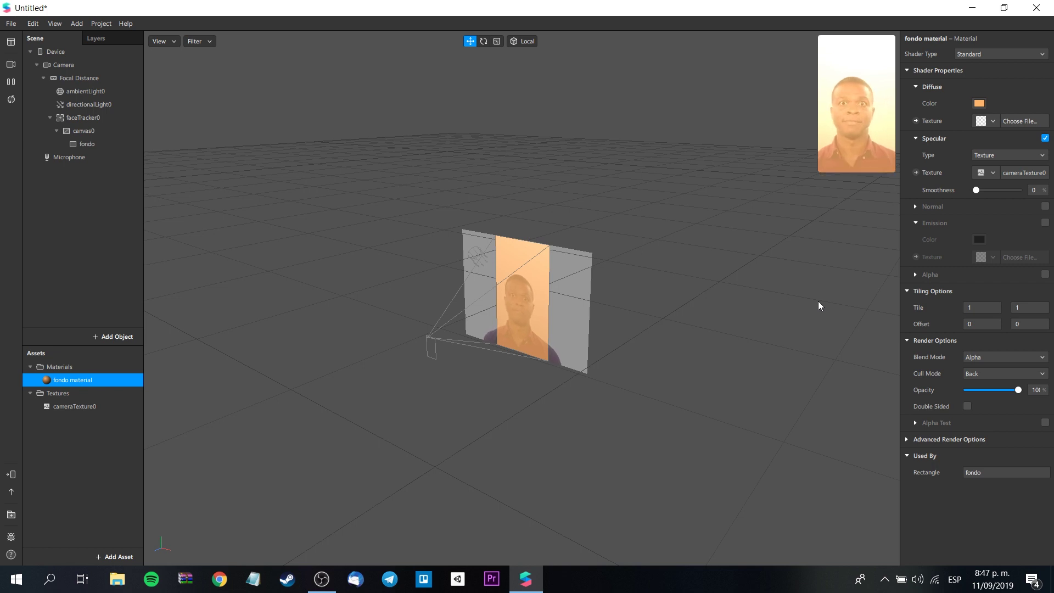
left_click(1022, 356)
left_click(1023, 360)
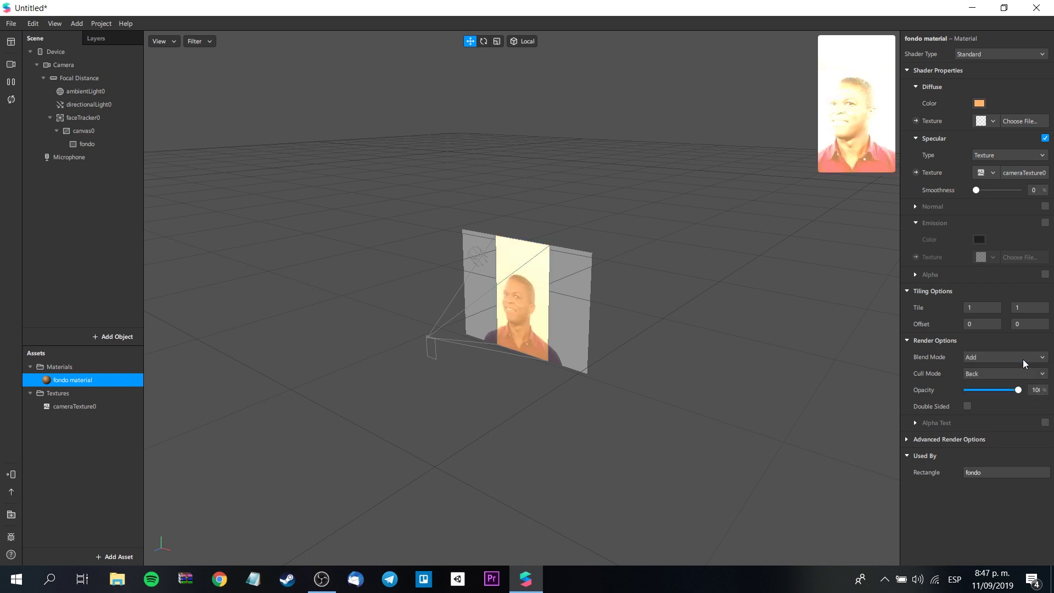
left_click(1043, 357)
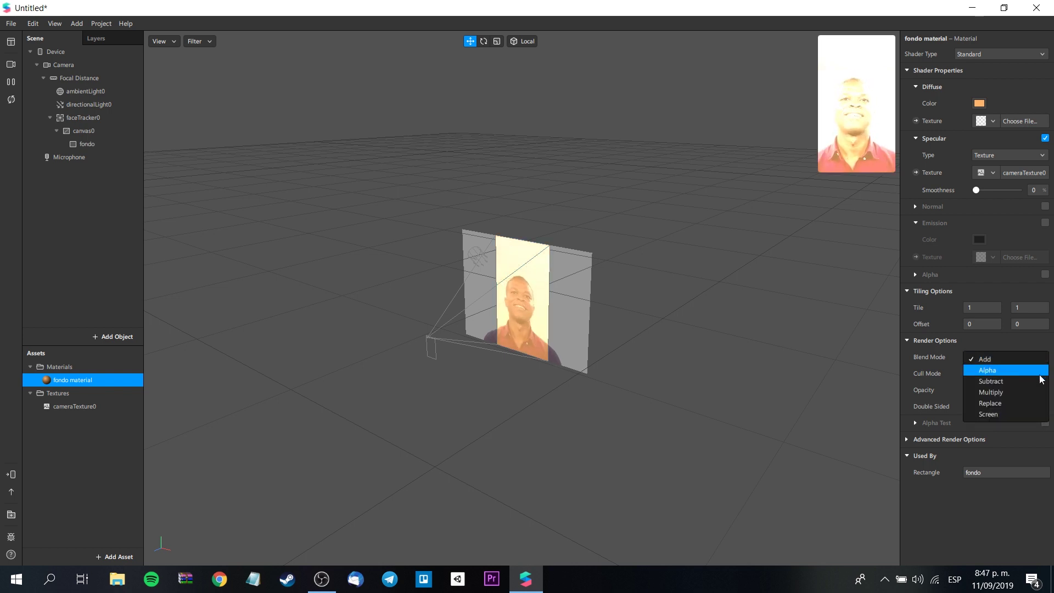
left_click(1040, 380)
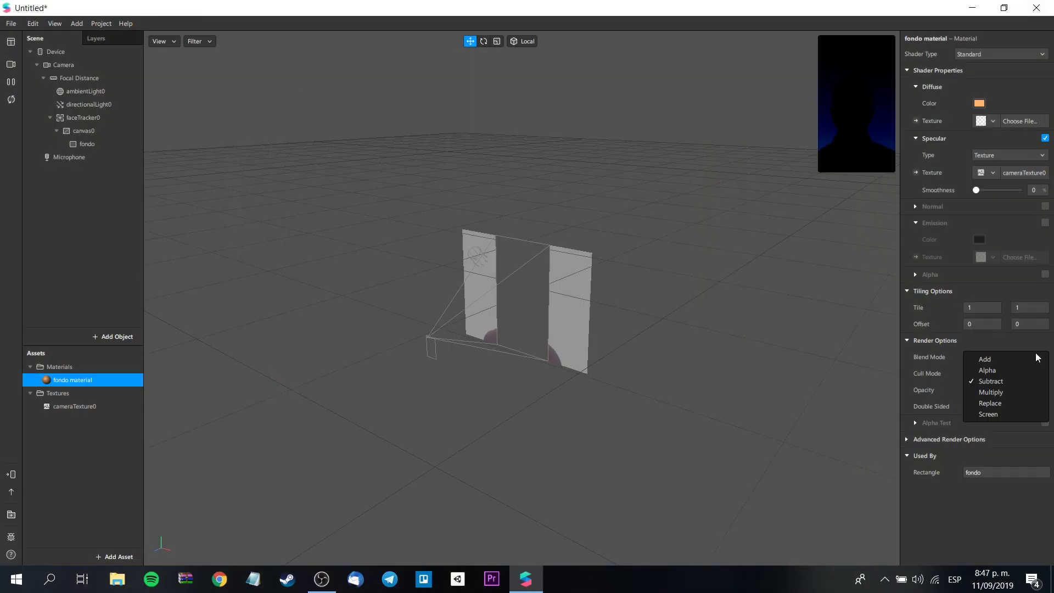
left_click(1027, 391)
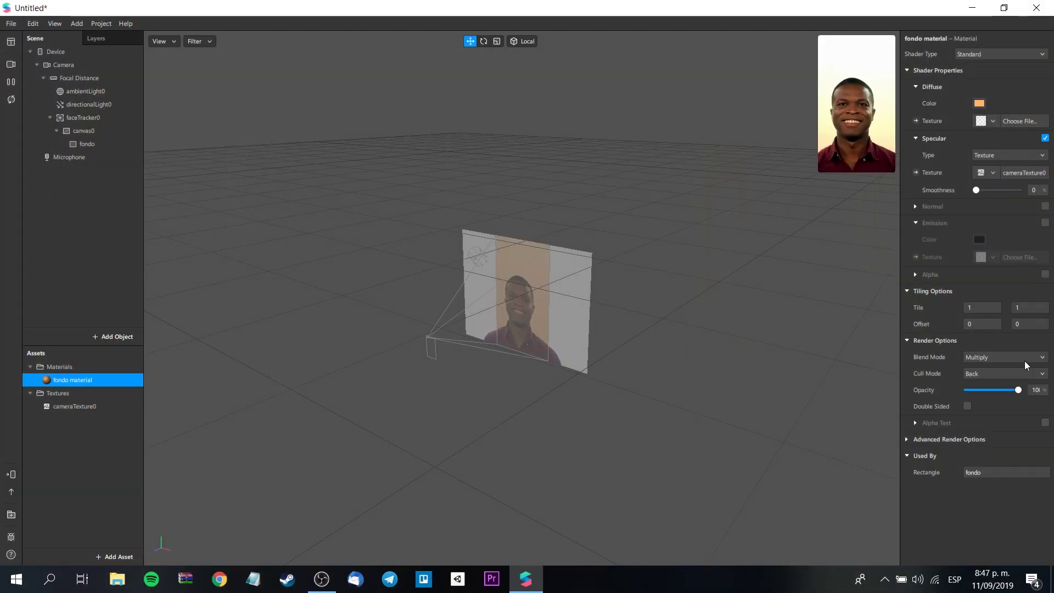
left_click(1025, 359)
left_click(1025, 401)
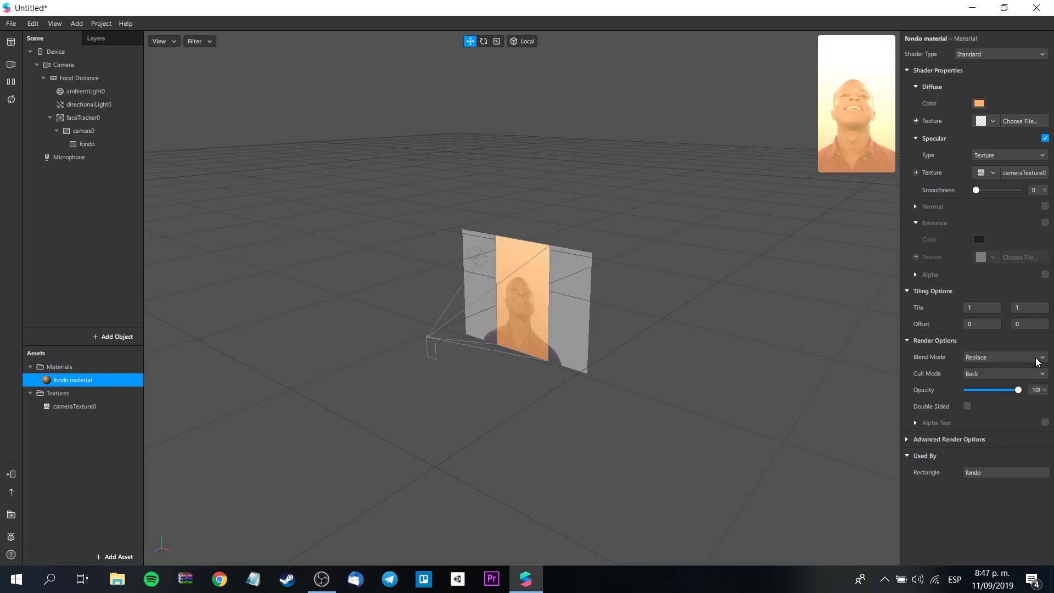
left_click(1037, 361)
left_click(1013, 413)
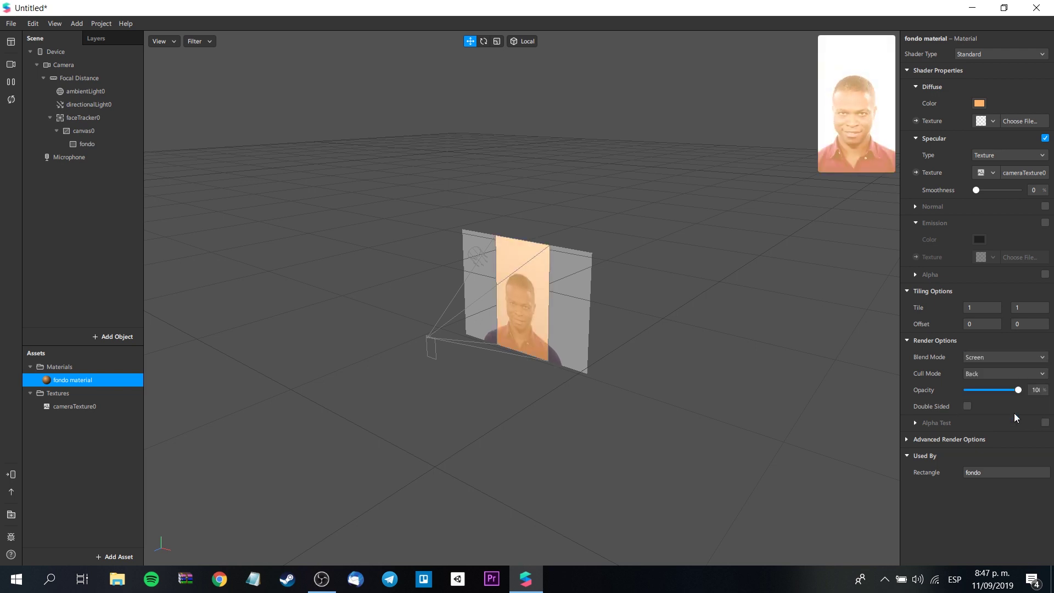
left_click(1019, 354)
left_click(1007, 371)
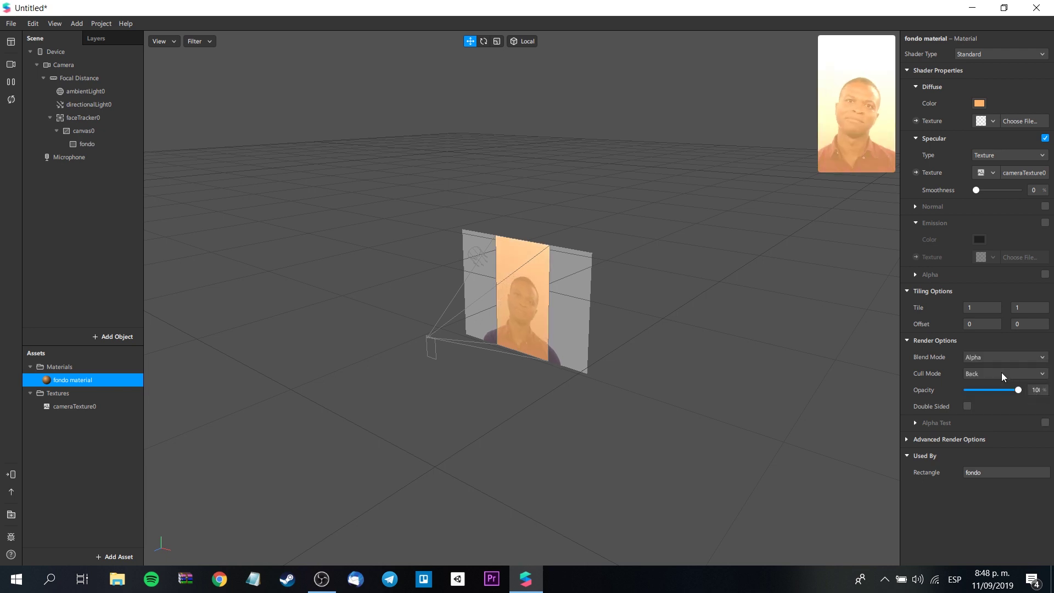
Step: Lower fondo material opacity to 86%, trying Flat and Physically-Based shaders before keeping Standard
mouse_move(1018, 390)
left_mouse_down()
mouse_move(981, 389)
mouse_move(1011, 391)
left_mouse_up()
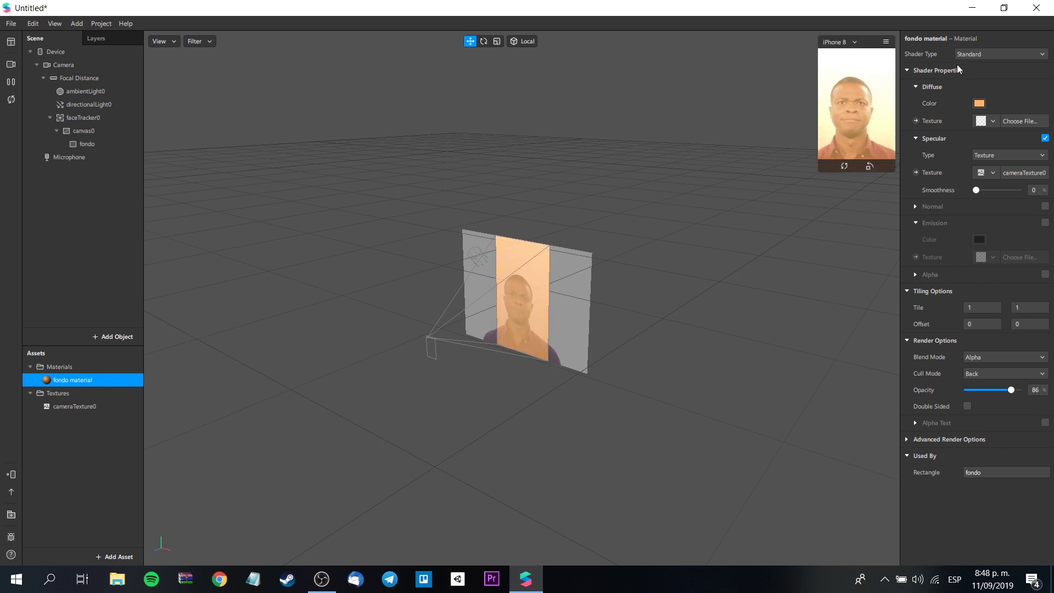
left_click(989, 55)
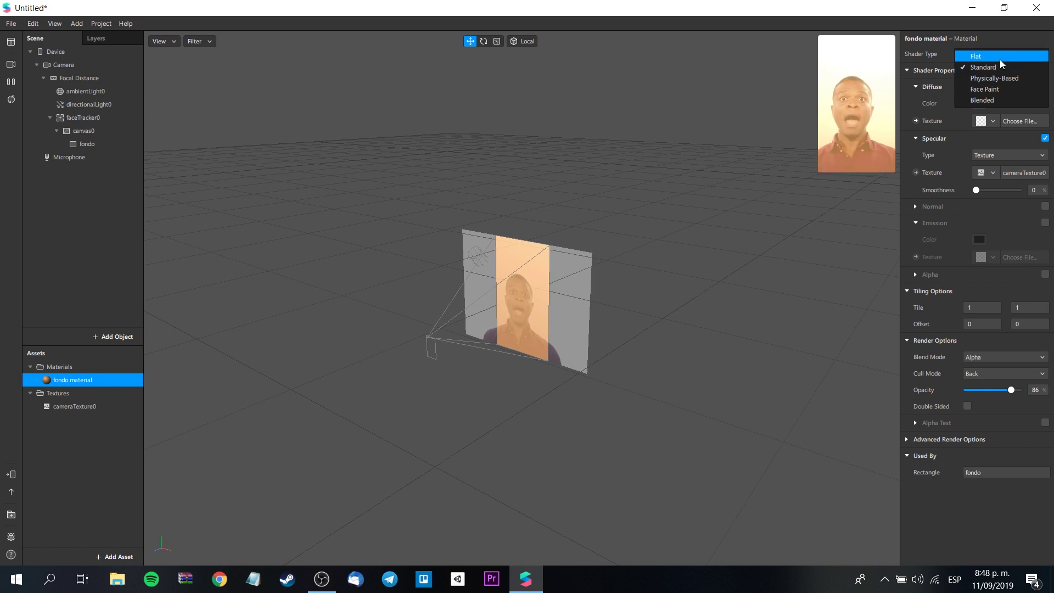
left_click(1000, 58)
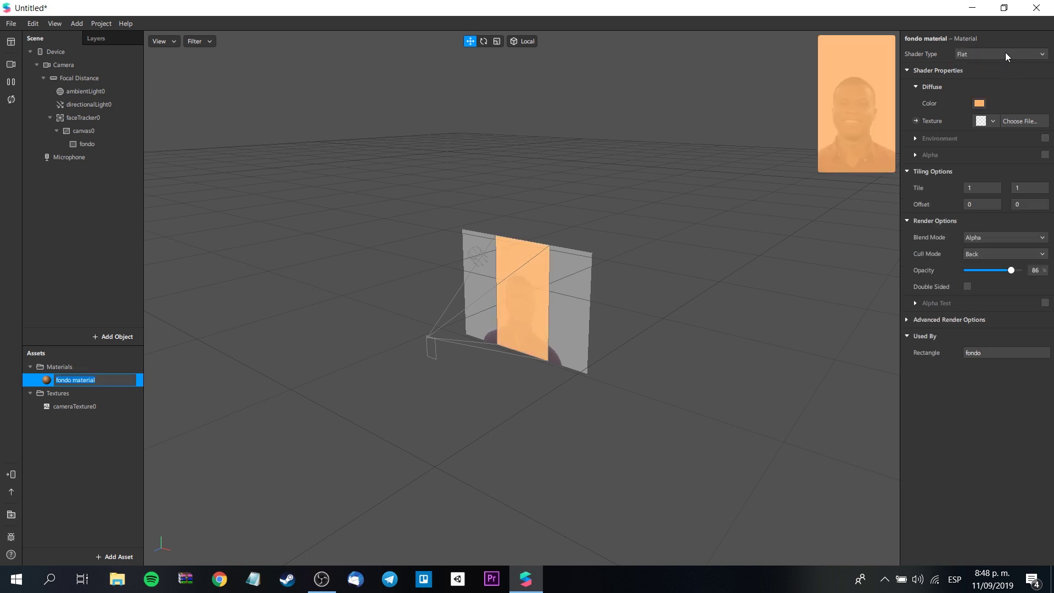
left_click(1006, 51)
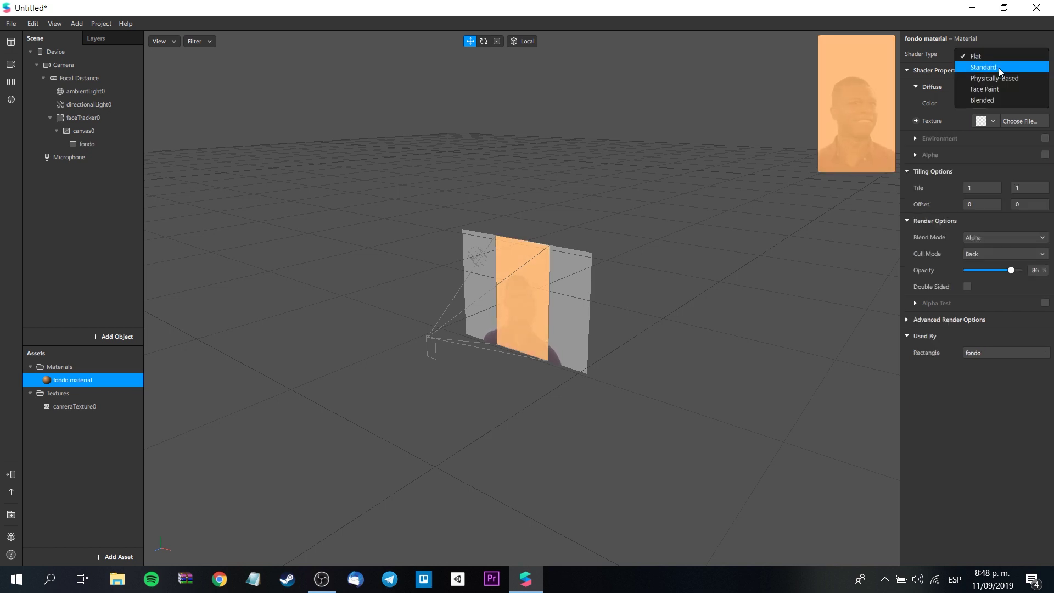
left_click(999, 68)
left_click(999, 54)
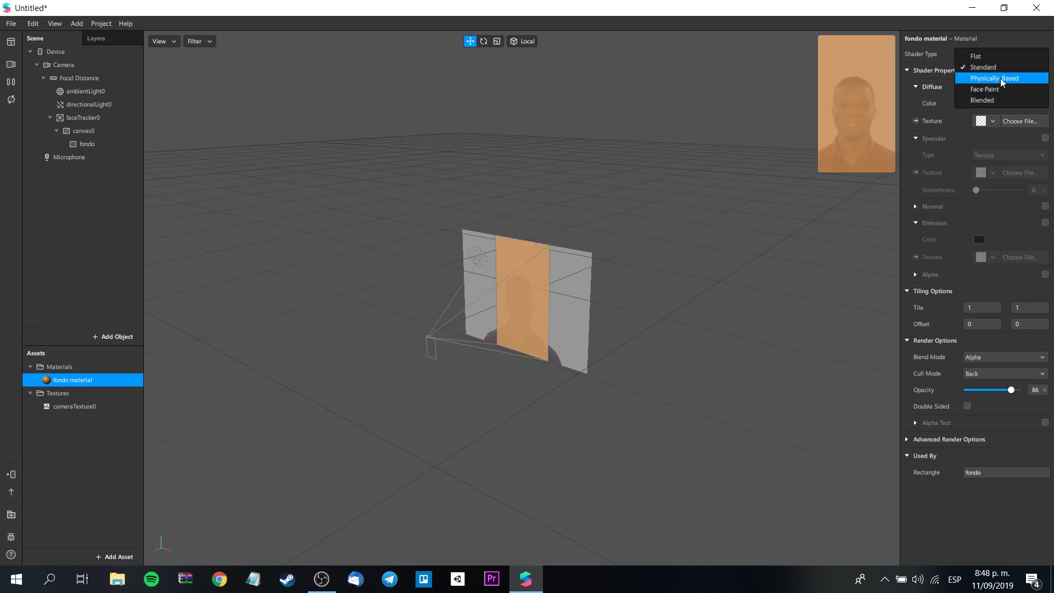
left_click(1000, 78)
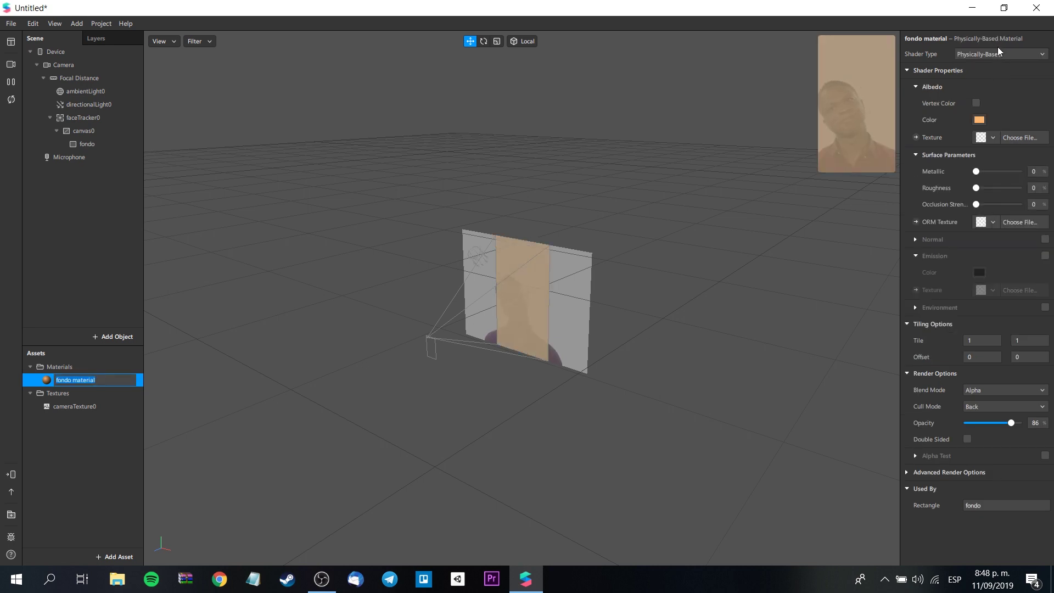
left_click(997, 48)
key("Return")
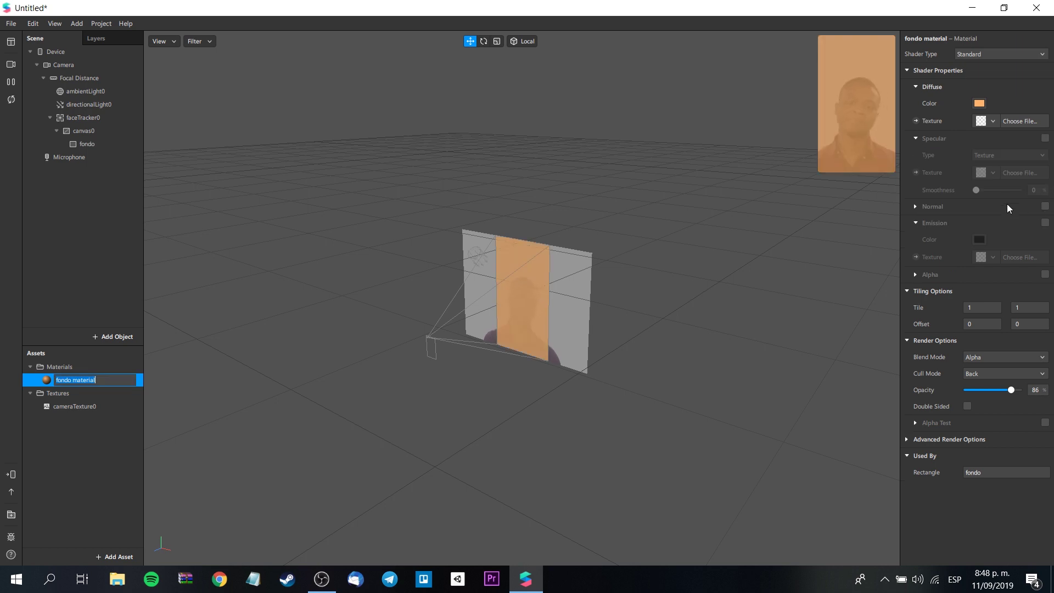
Step: Re-enable specular on fondo material using cameraTexture0
left_click(1044, 138)
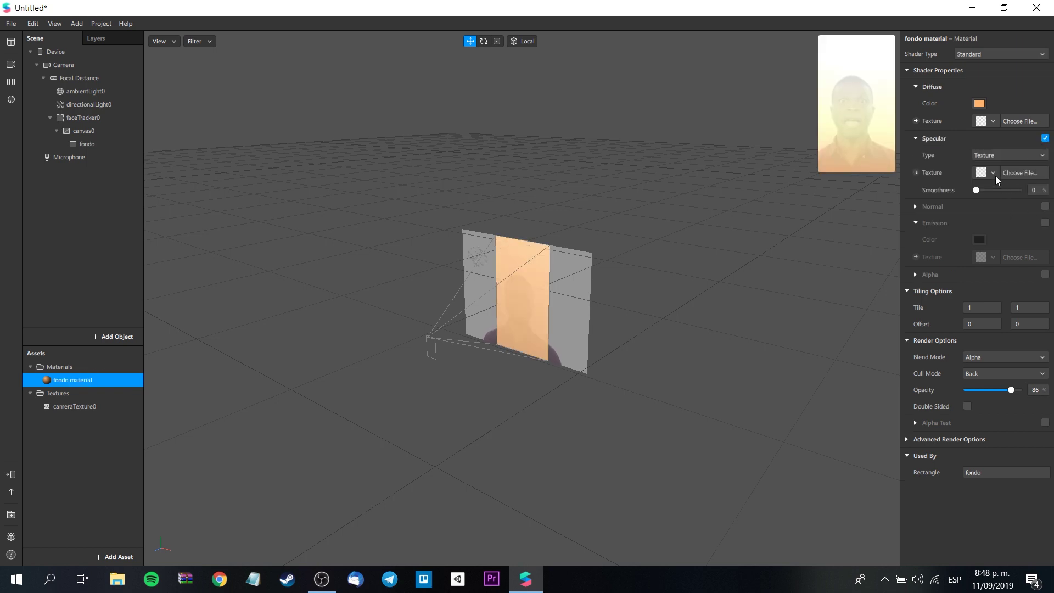
left_click(993, 172)
left_click(990, 190)
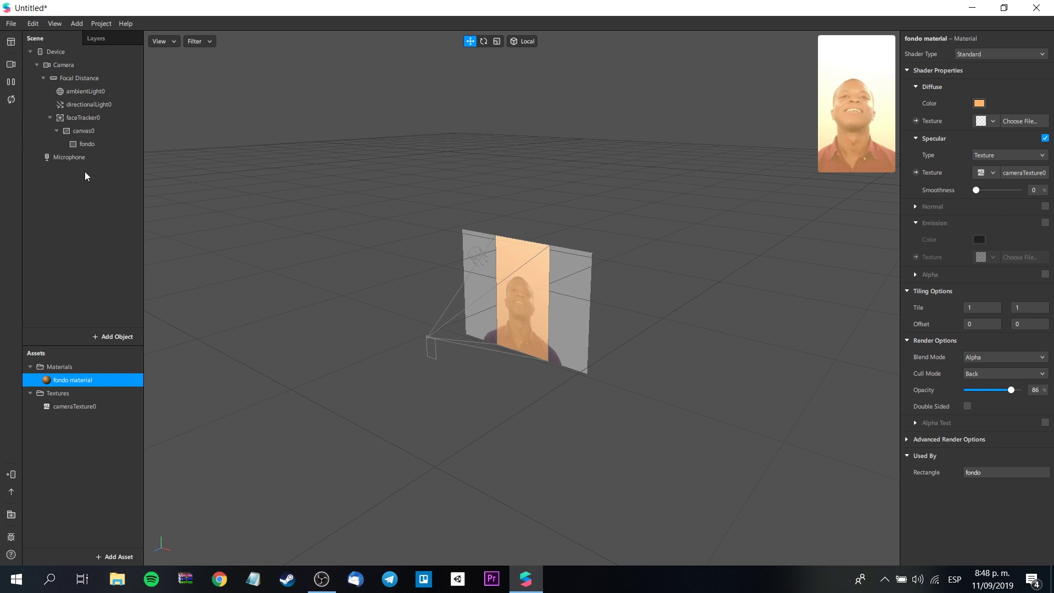
Step: Add a new rectangle inside canvas0
left_click(98, 134)
right_click(98, 134)
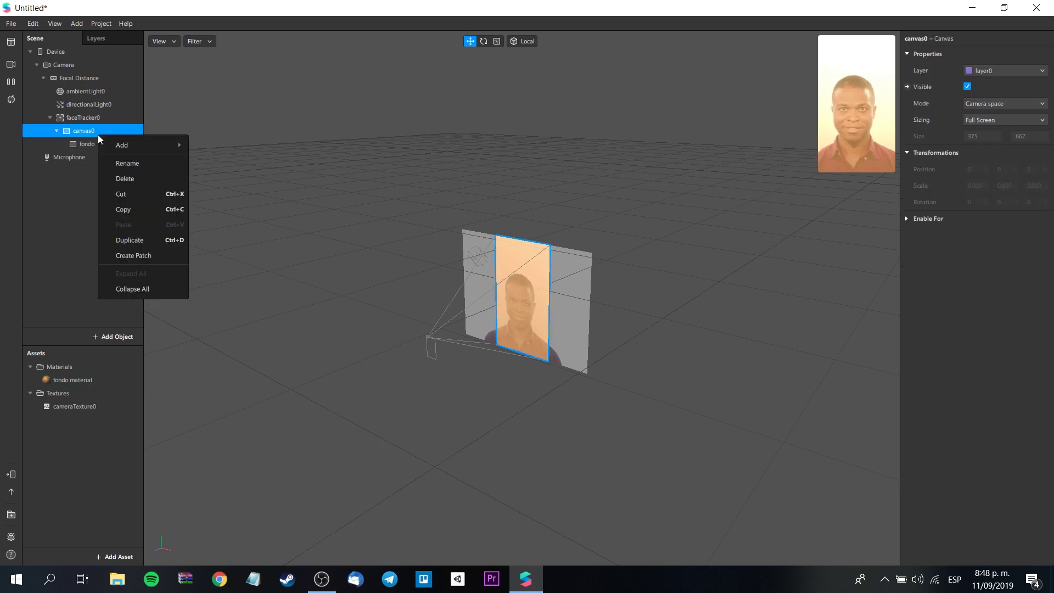
mouse_move(140, 144)
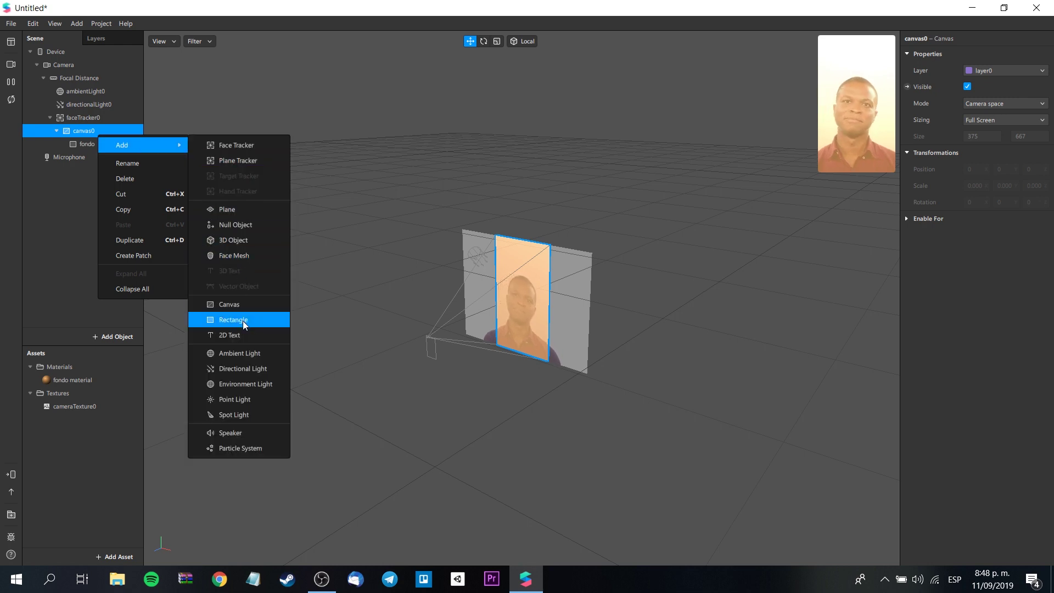
left_click(243, 321)
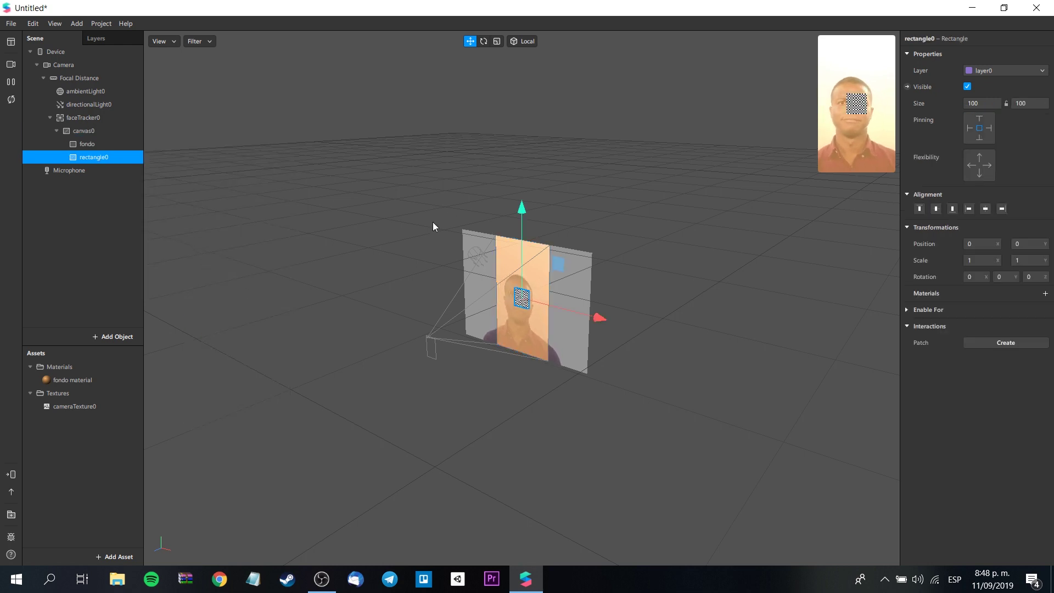
Step: Scale the new rectangle and set its size to 375 by 667
left_click(497, 41)
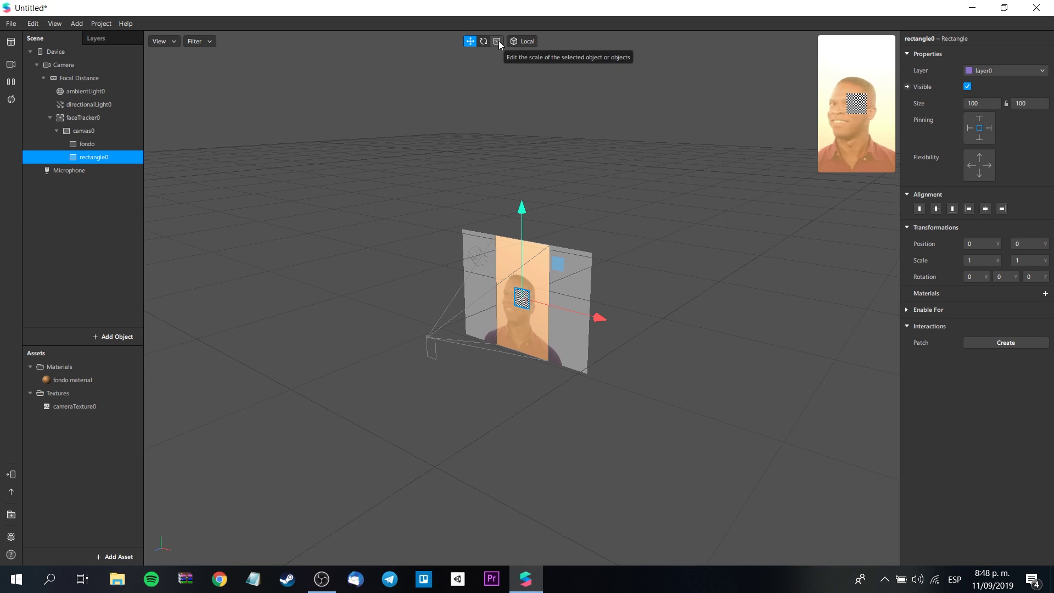
mouse_move(557, 264)
left_mouse_down()
mouse_move(607, 240)
mouse_move(561, 269)
left_mouse_up()
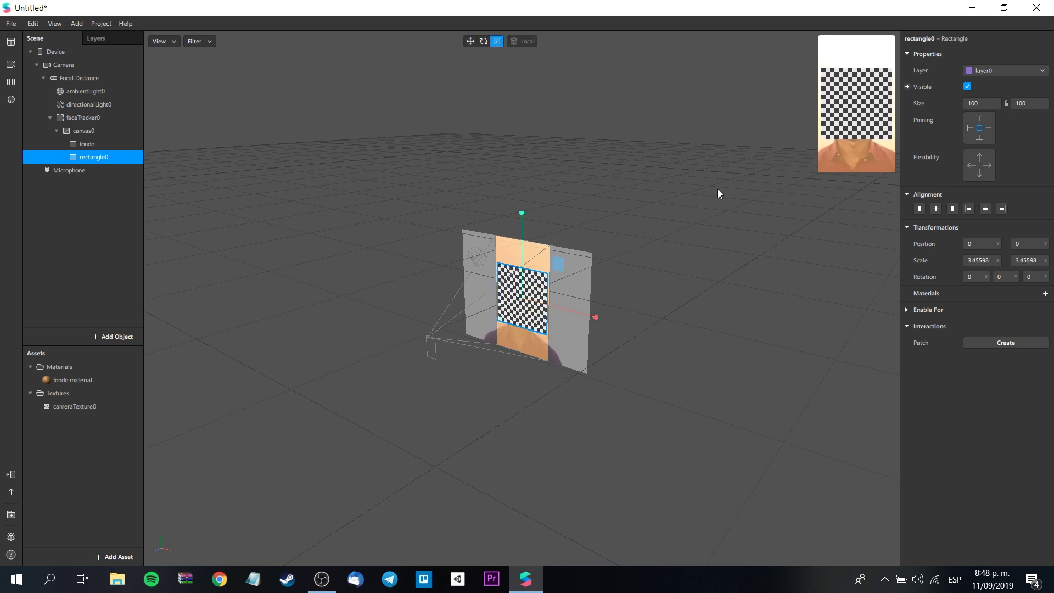
double_click(1027, 103)
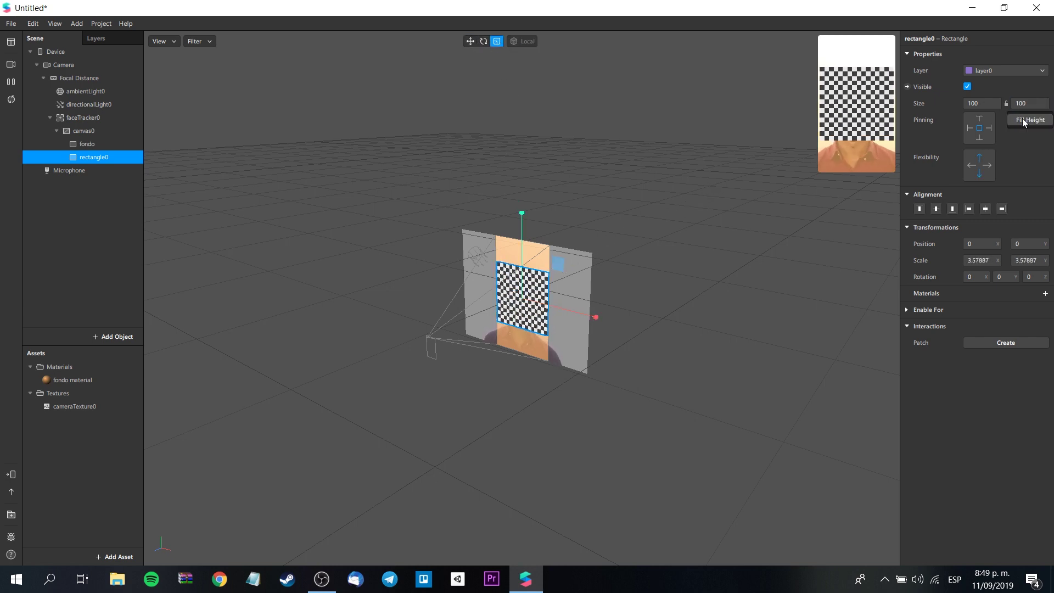
type("667")
key("Return")
left_click_drag(557, 264, 556, 278)
double_click(972, 103)
type("375")
key("Return")
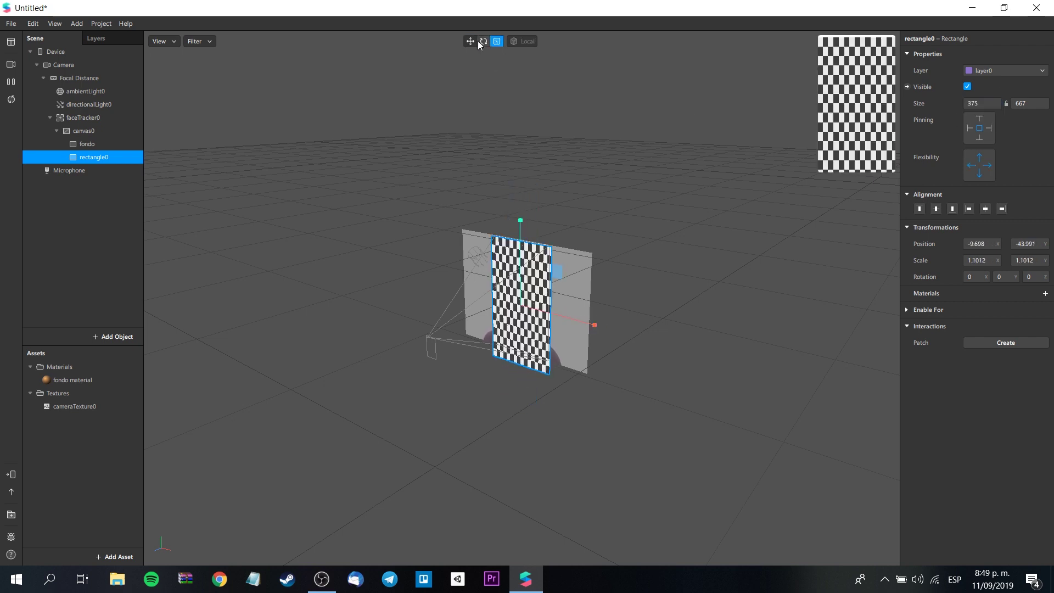
Step: Resize rectangle0 to 320 by 620 and move it to 3.89452, -23.60254
double_click(980, 103)
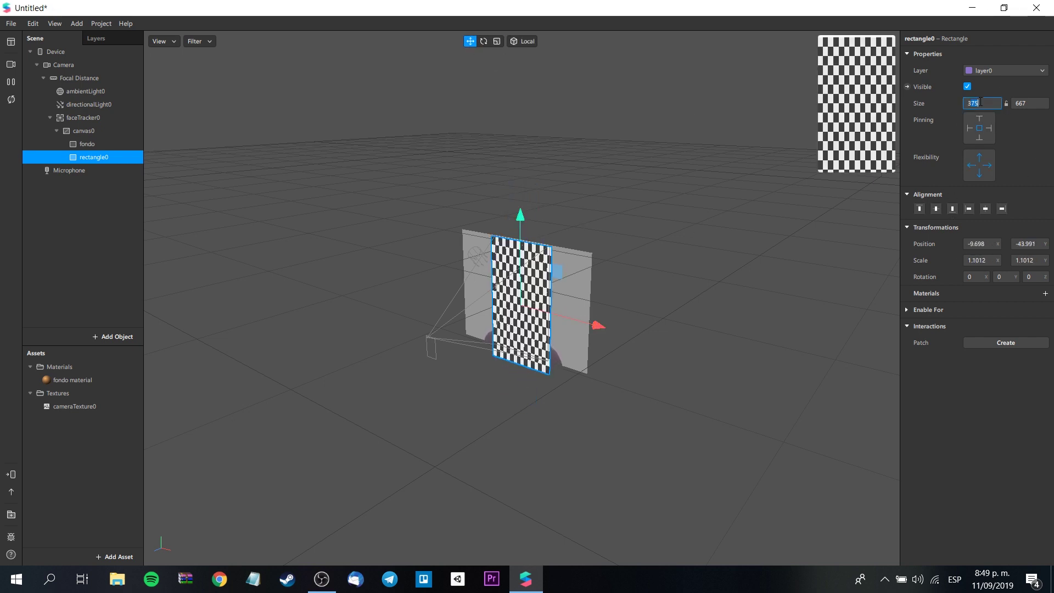
type("320")
key("Return")
double_click(1022, 103)
type("620")
key("Return")
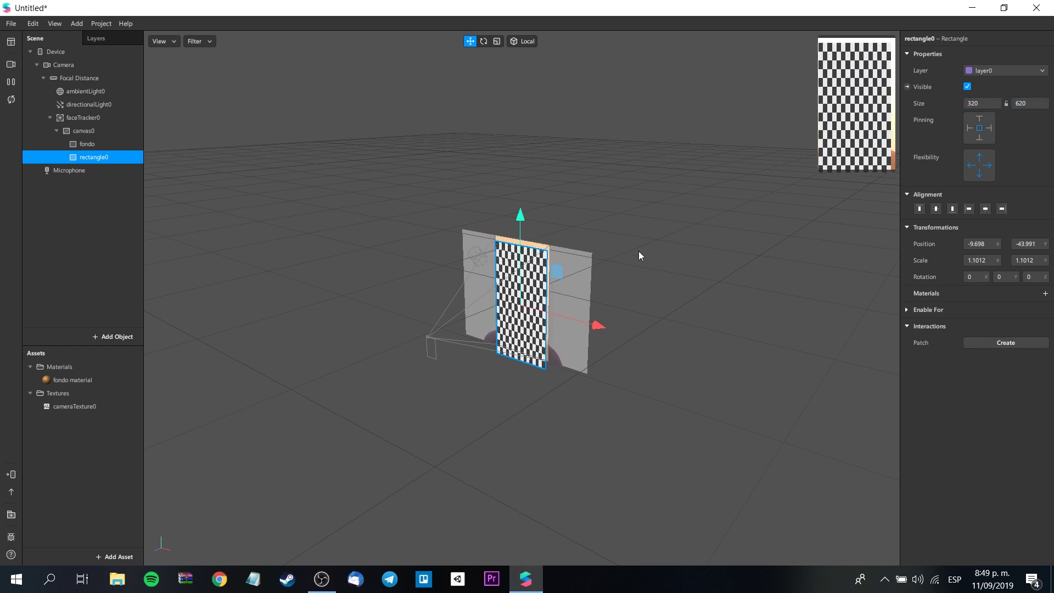
left_click_drag(554, 271, 558, 269)
left_click(672, 271)
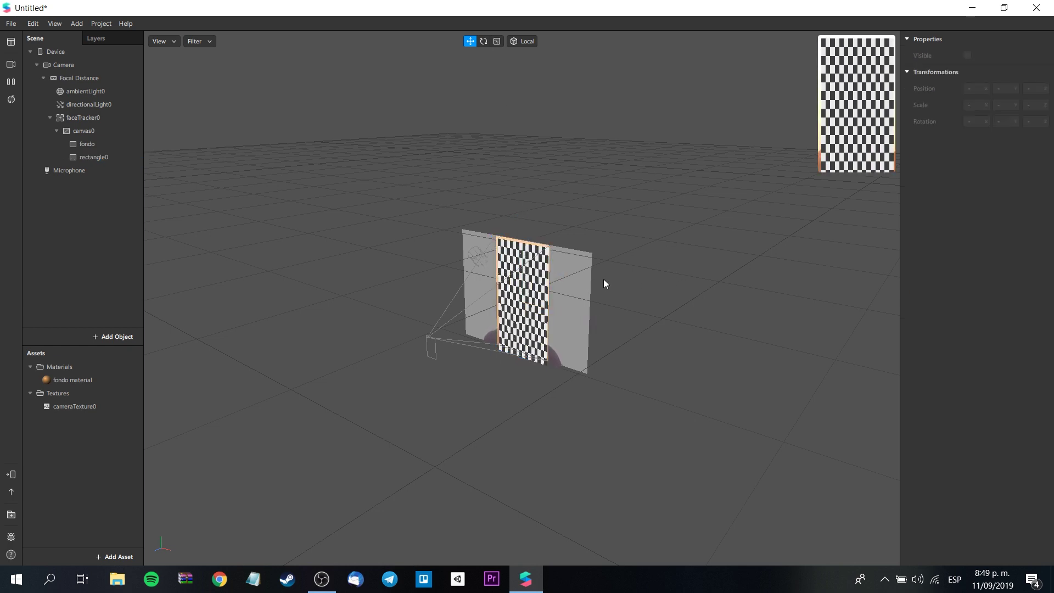
left_click(98, 157)
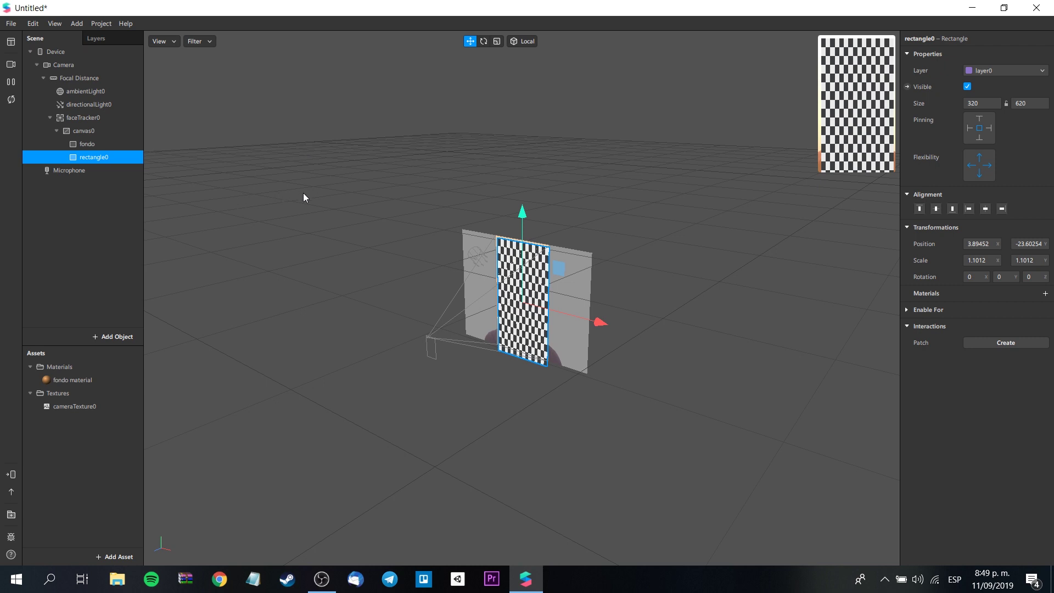
Step: Give rectangle0 a new material named 'imagen material'
left_click(1045, 294)
left_click(1030, 329)
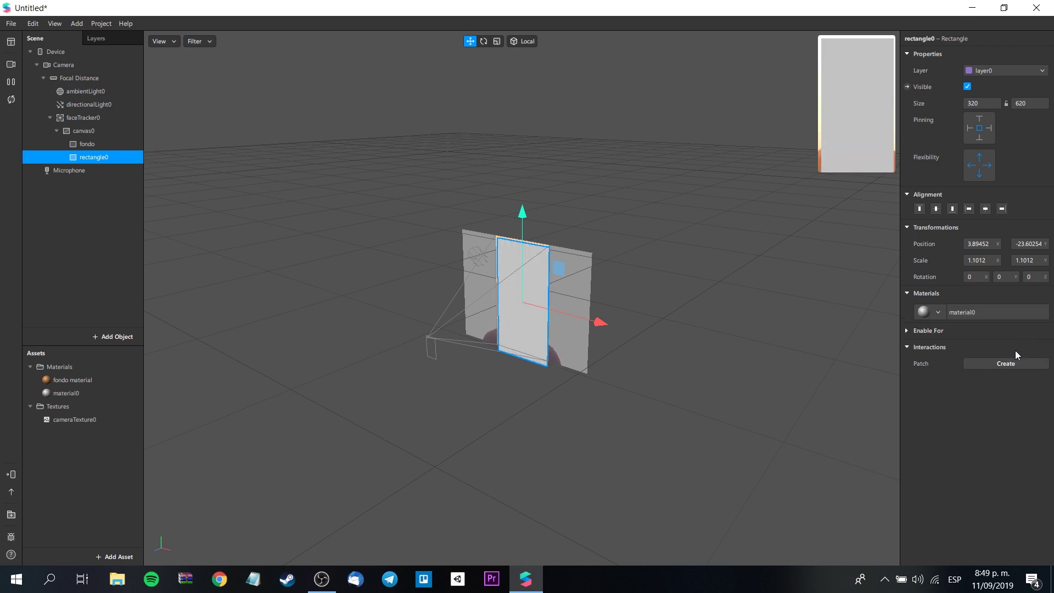
left_click(70, 394)
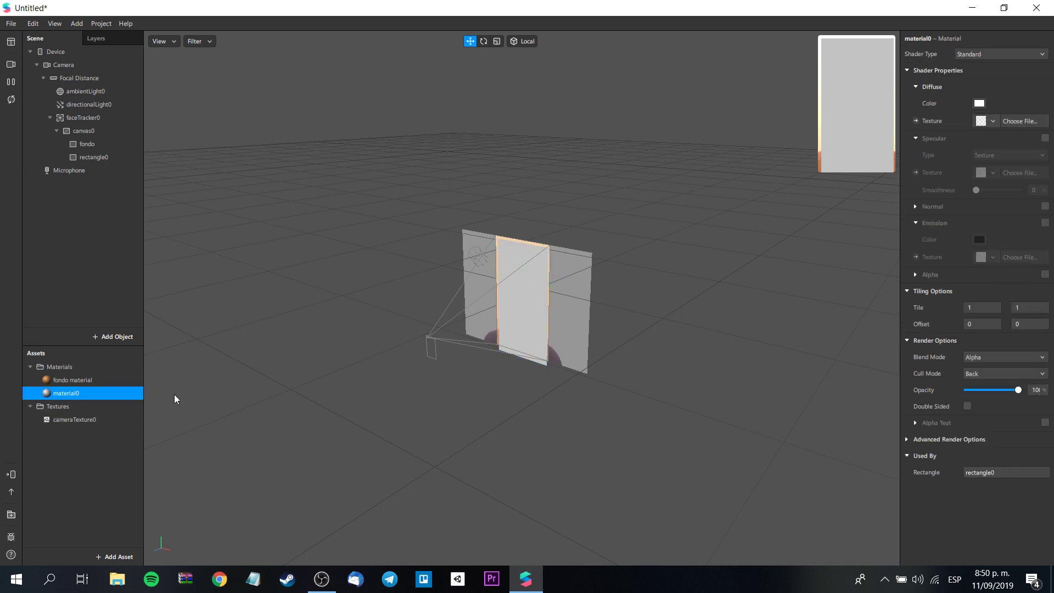
double_click(71, 393)
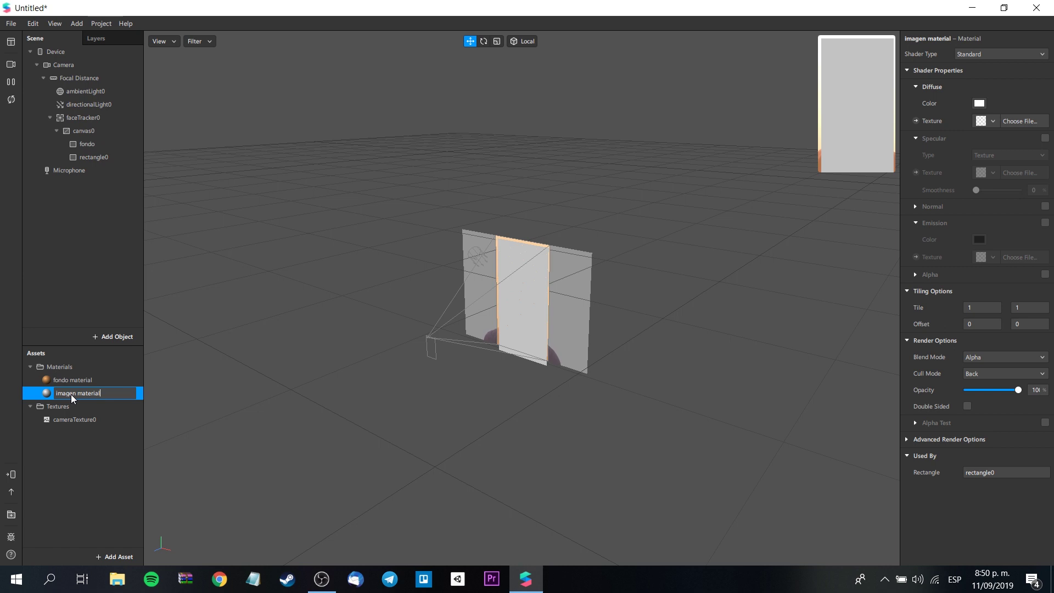
left_click(78, 440)
left_click(86, 391)
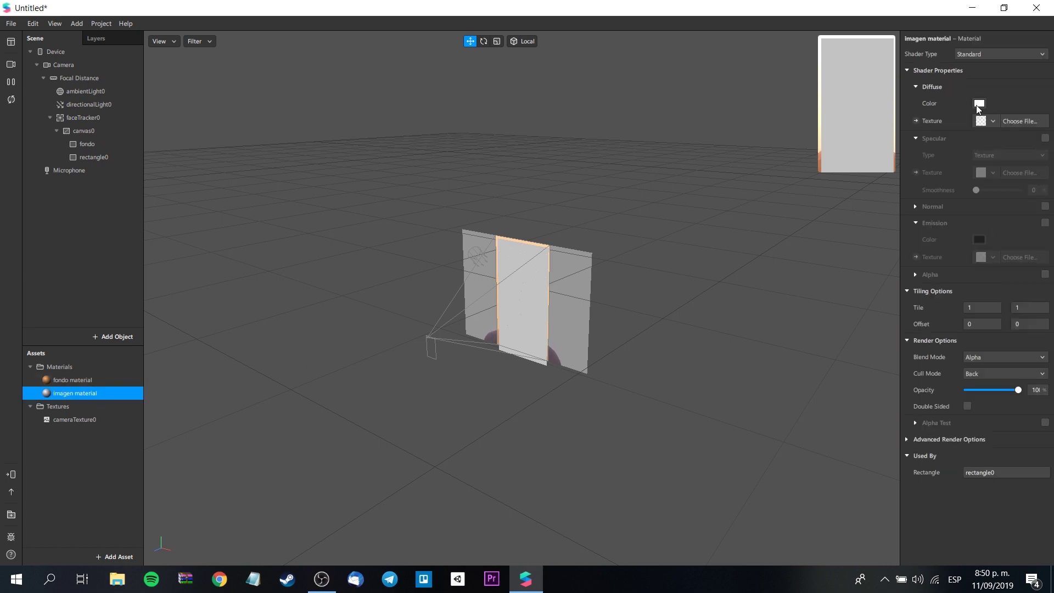
Step: Set imagen material's diffuse colour to purple
left_click(979, 104)
left_click(605, 225)
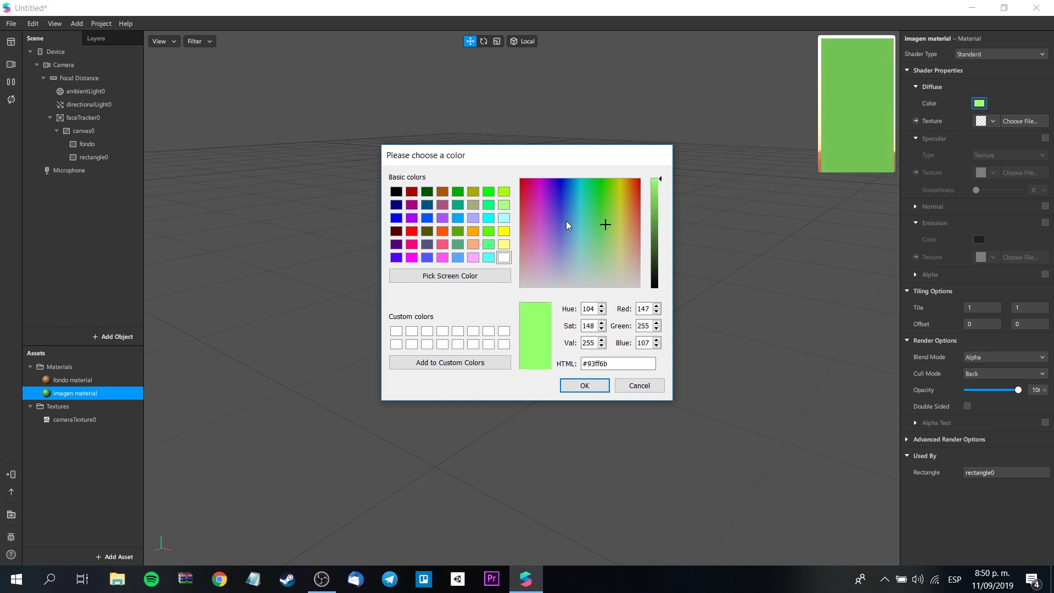
mouse_move(566, 221)
left_mouse_down()
mouse_move(539, 210)
mouse_move(552, 208)
left_mouse_up()
left_click(584, 386)
Step: Enable specular on imagen material with cameraTexture0 as its texture
left_click(1044, 138)
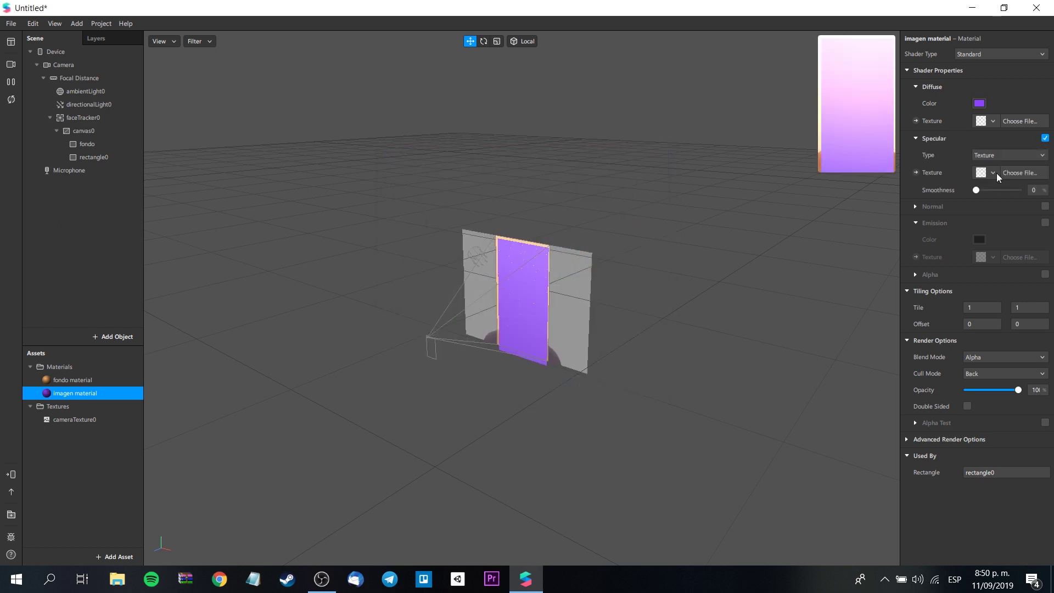
left_click(996, 173)
left_click(977, 203)
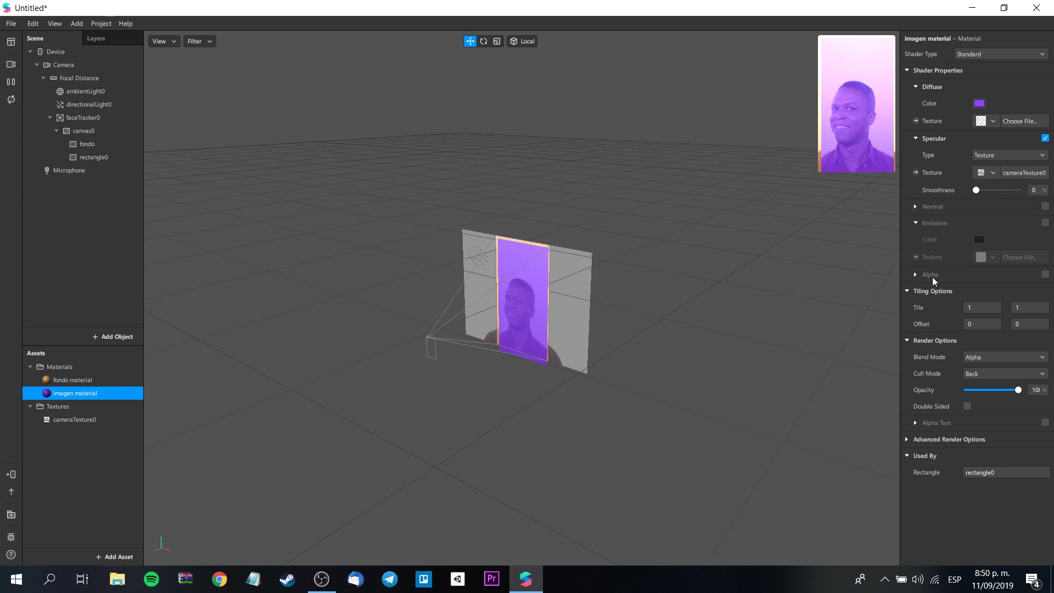
left_click(834, 282)
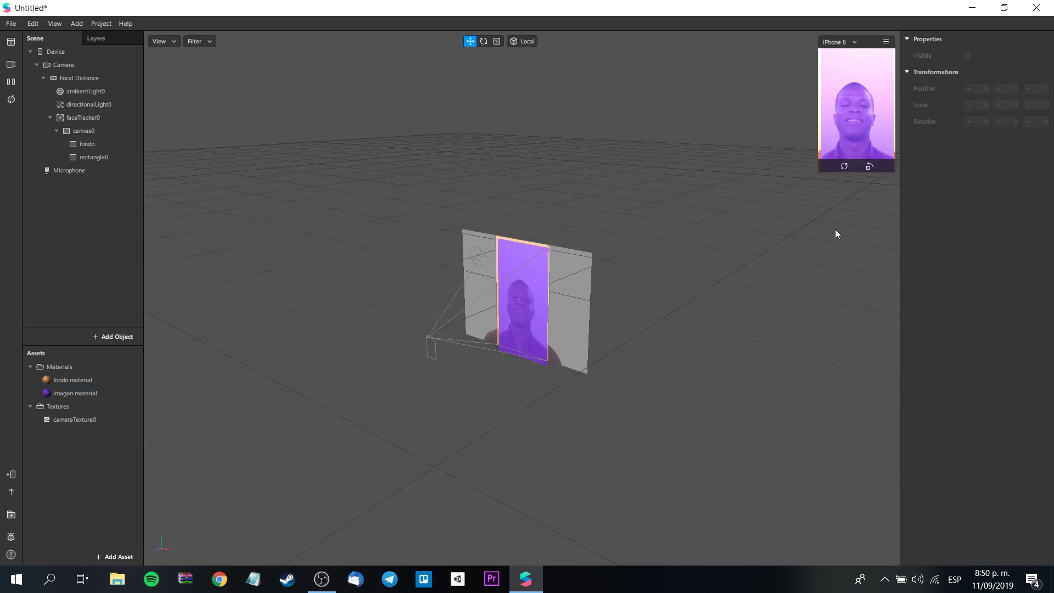
left_click(116, 160)
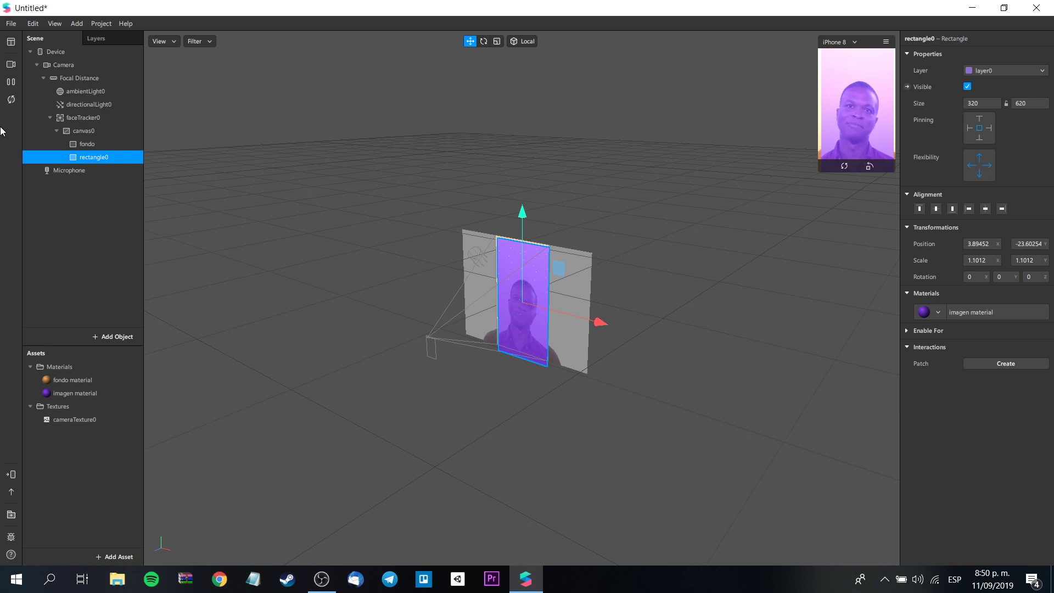
left_click(87, 144)
left_click(1033, 72)
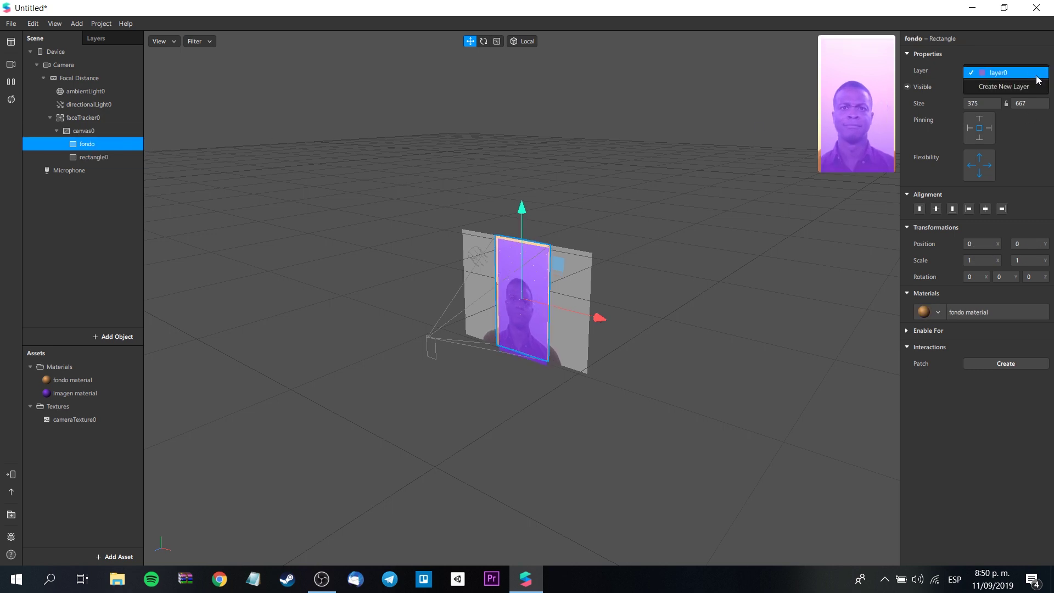
left_click(1024, 57)
left_click(104, 157)
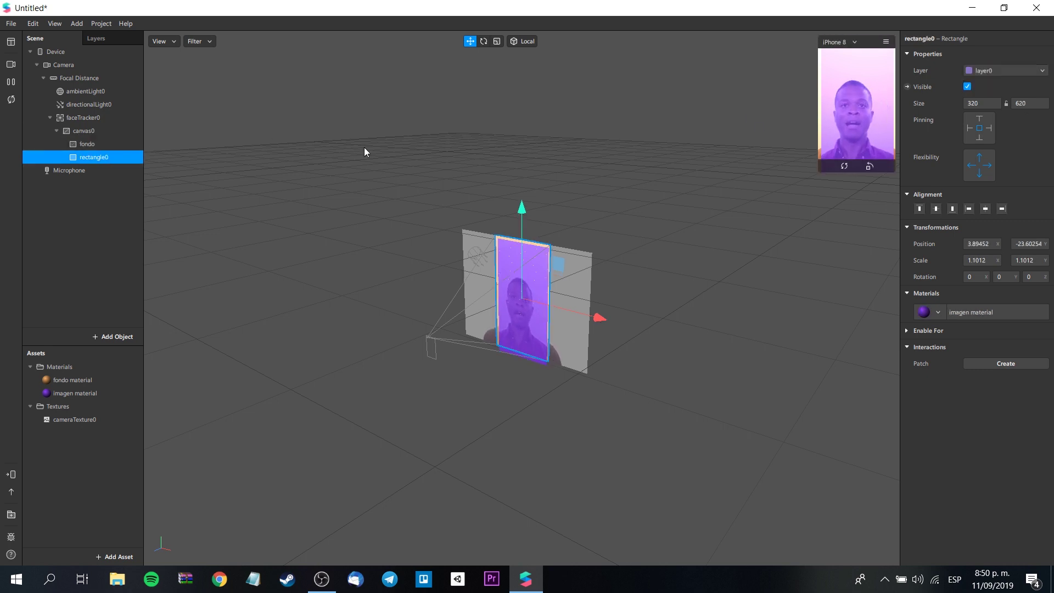
scroll(525, 314, "up", 2)
scroll(525, 314, "up", 5)
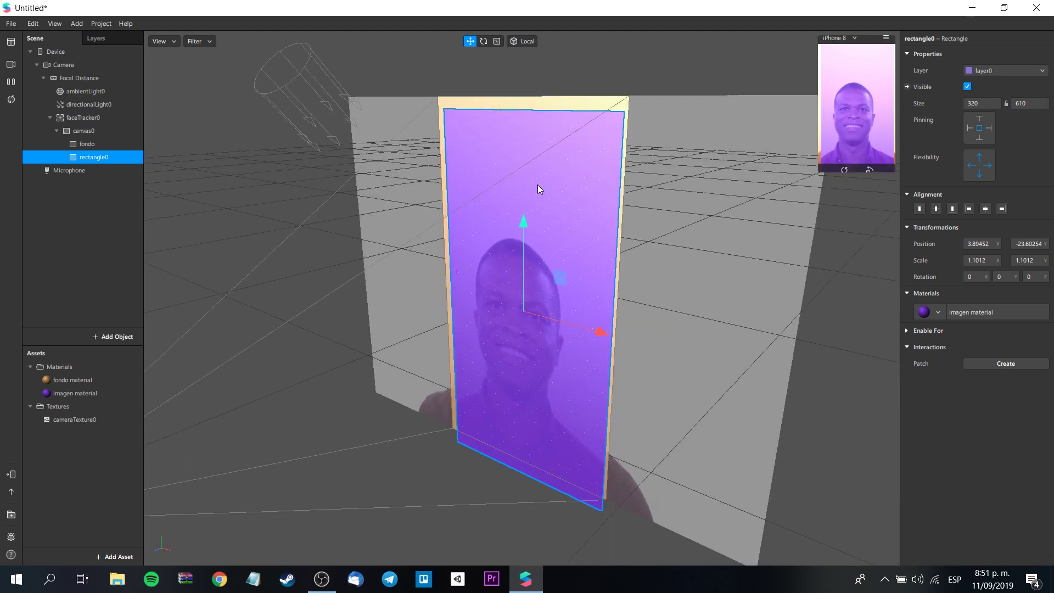
left_click(561, 264)
scroll(561, 264, "up", 3)
scroll(753, 341, "down", 8)
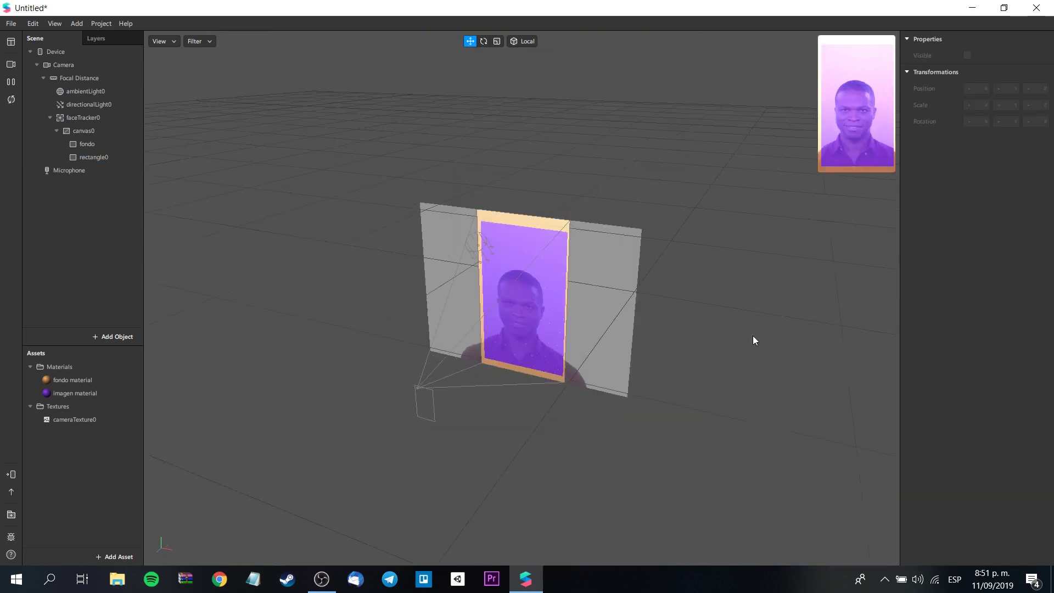
left_click(83, 117)
left_click(11, 475)
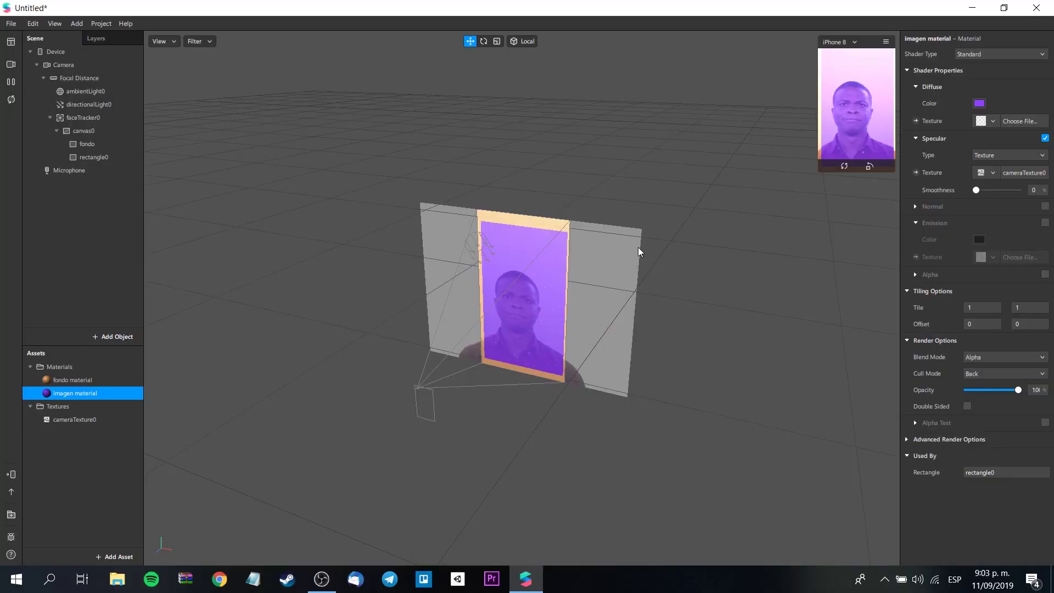
Step: Shrink rectangle0 with the Scale tool, making it narrower and shorter
left_click(110, 158)
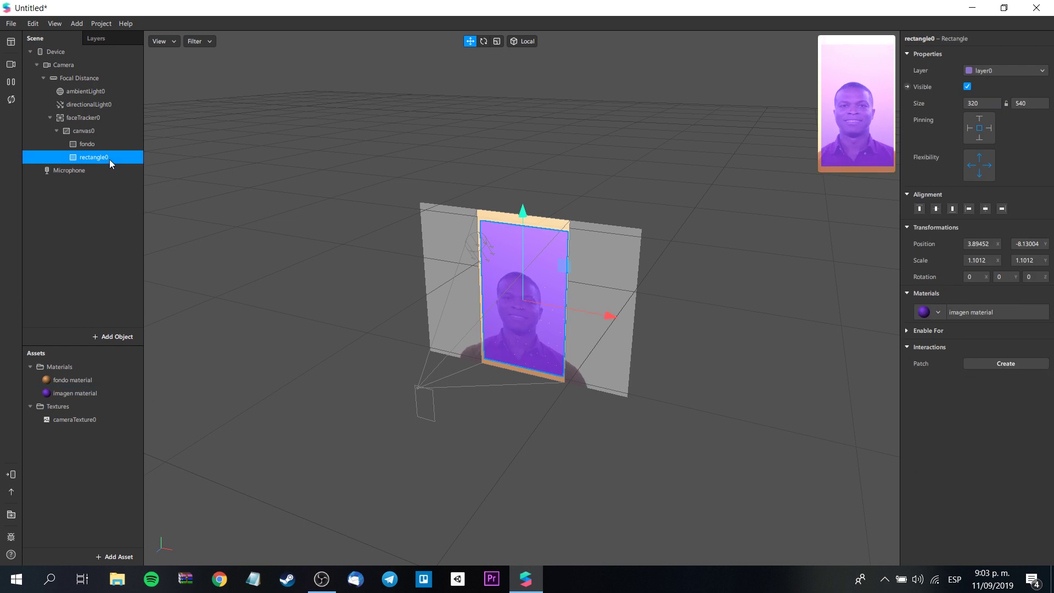
left_click(496, 41)
left_click_drag(601, 312, 590, 312)
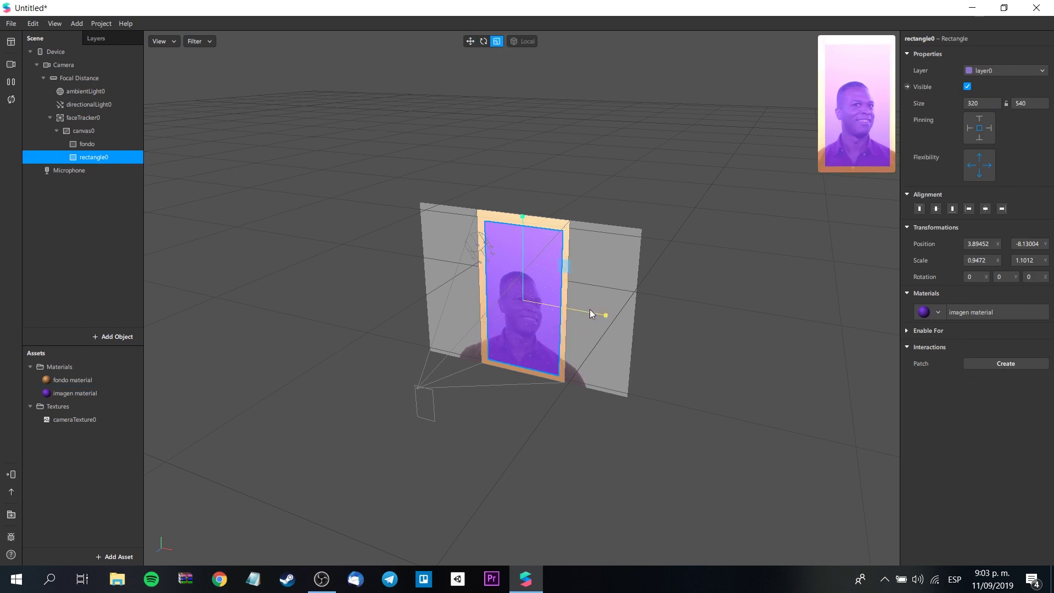
left_click_drag(521, 216, 534, 222)
key("w")
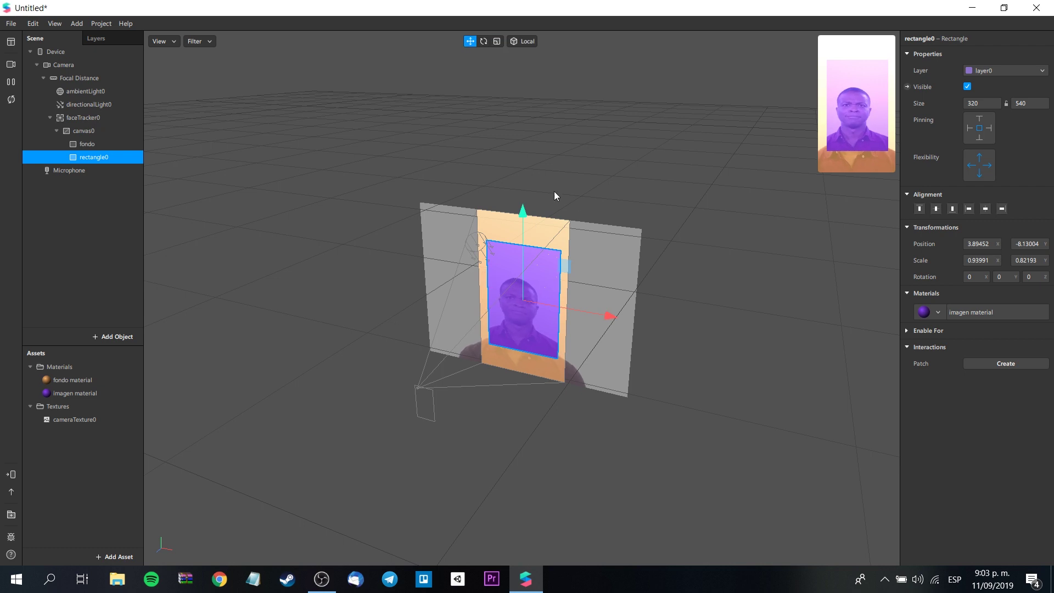
left_click(497, 41)
left_click_drag(522, 301, 508, 288)
Step: Scale rectangle0 to about 0.52 by 0.46 and place it upper-left at -87.19521, 162.34011
left_click(470, 41)
left_click_drag(522, 220, 523, 179)
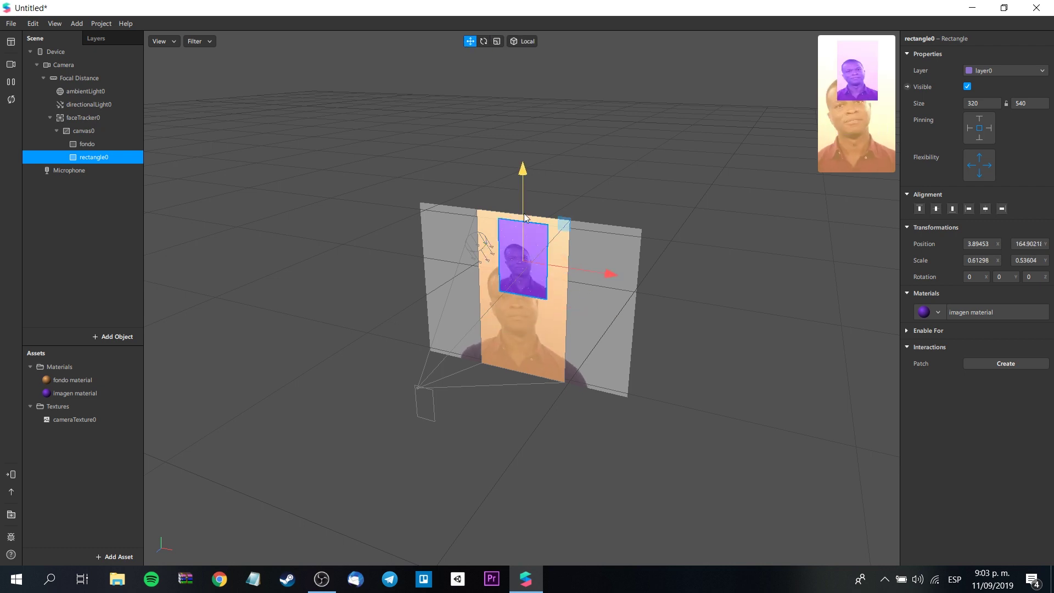
left_click(497, 41)
left_click_drag(561, 229, 552, 236)
left_click(470, 41)
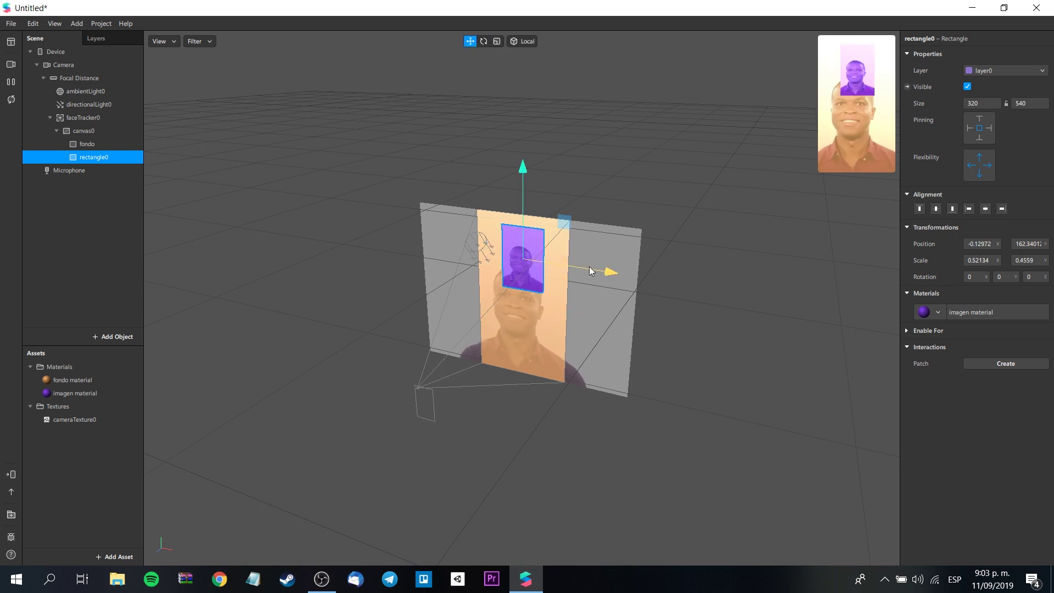
left_click_drag(590, 267, 581, 266)
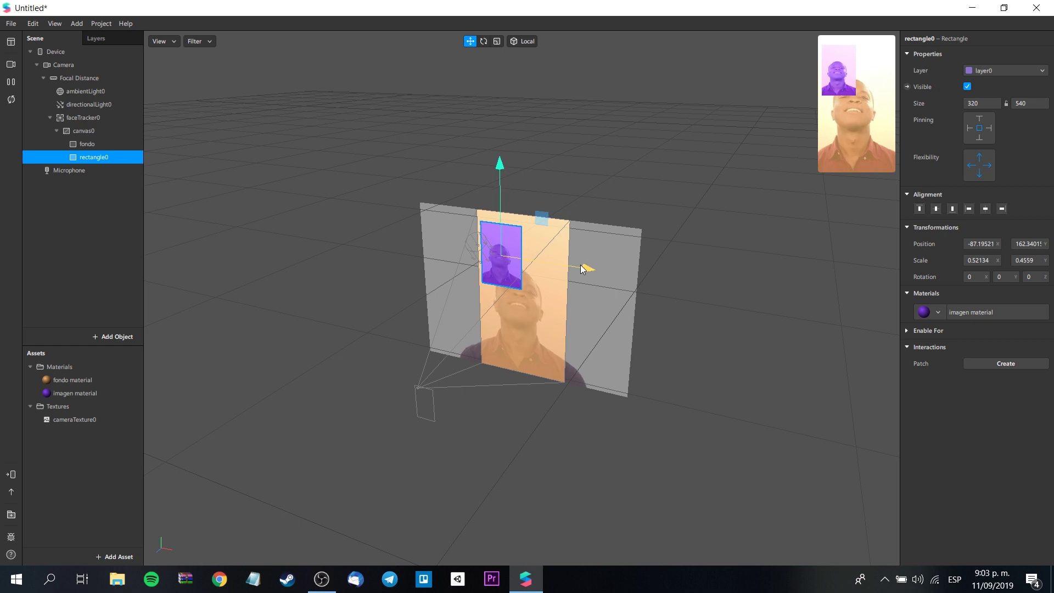
left_click(693, 285)
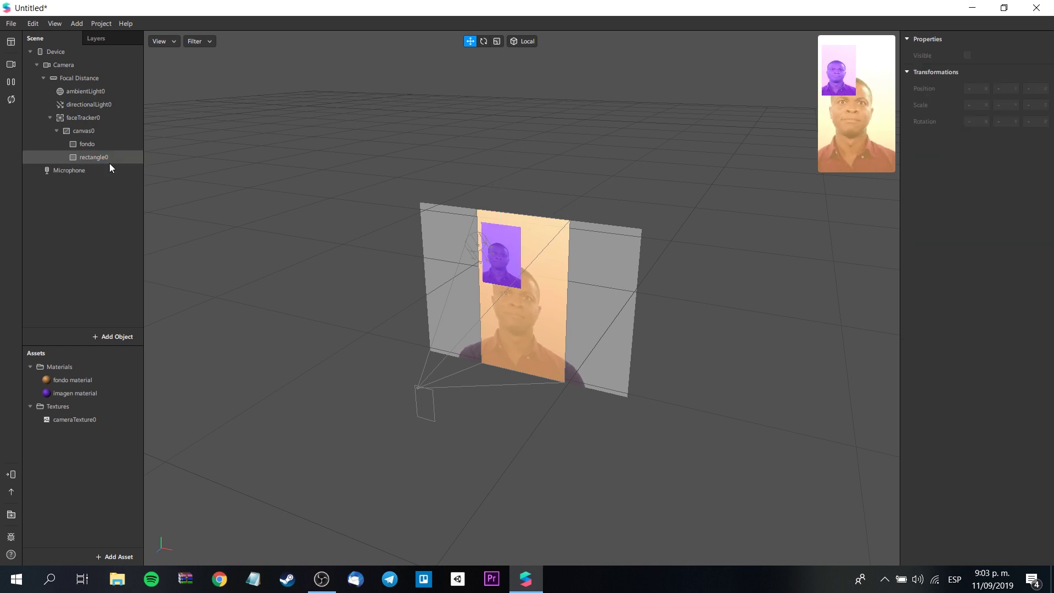
Step: Duplicate rectangle0 as rectangle1 and move it right to 92.39026, 162.34011
left_click(110, 163)
right_click(110, 163)
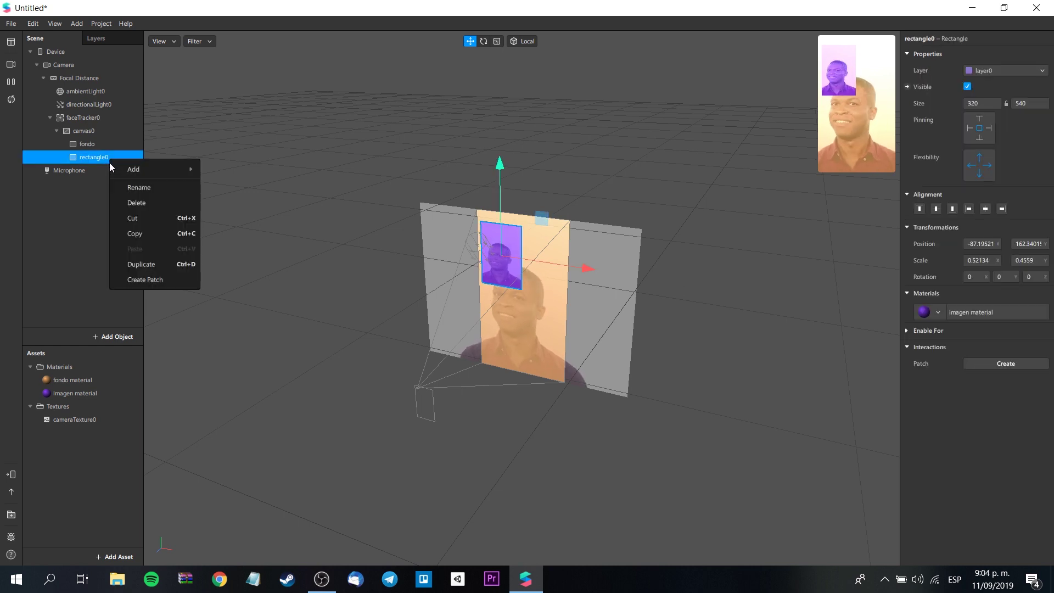
left_click(153, 265)
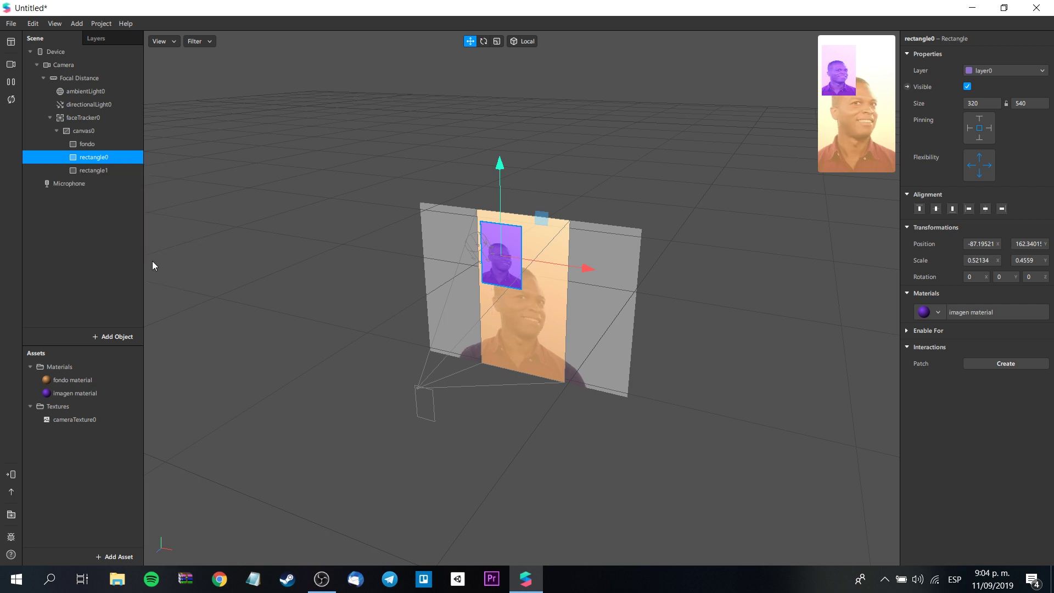
left_click(99, 171)
left_click_drag(581, 268, 630, 274)
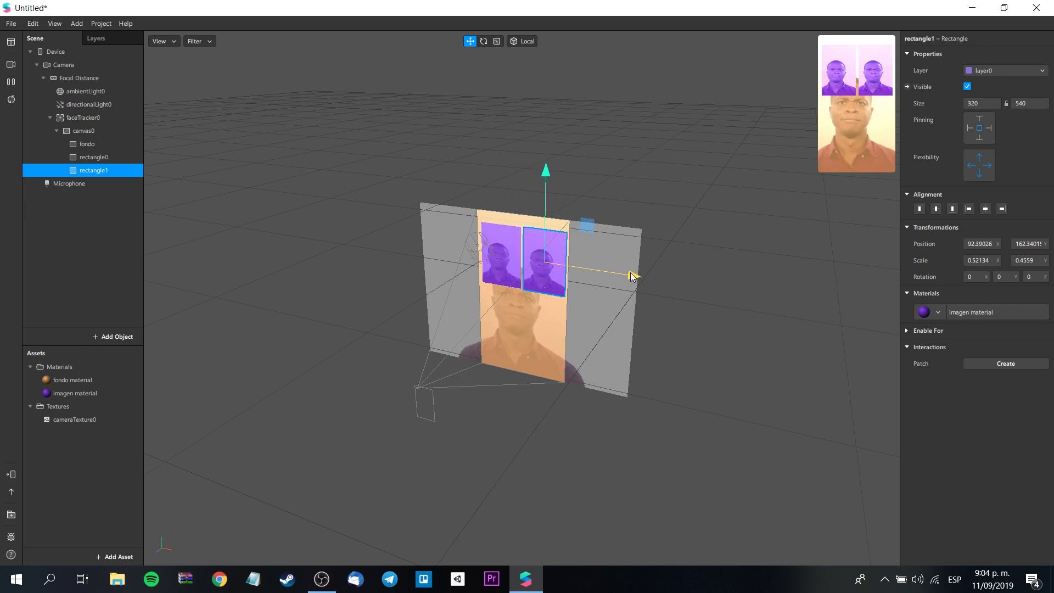
Step: Give rectangle1 its own new material named 'imagen material 1'
left_click(937, 314)
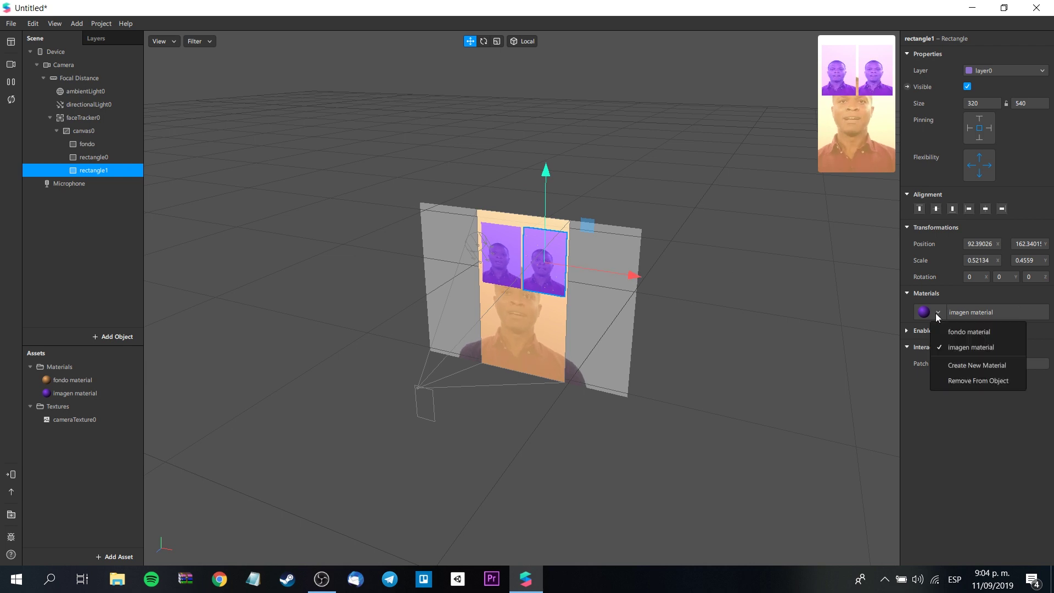
left_click(970, 367)
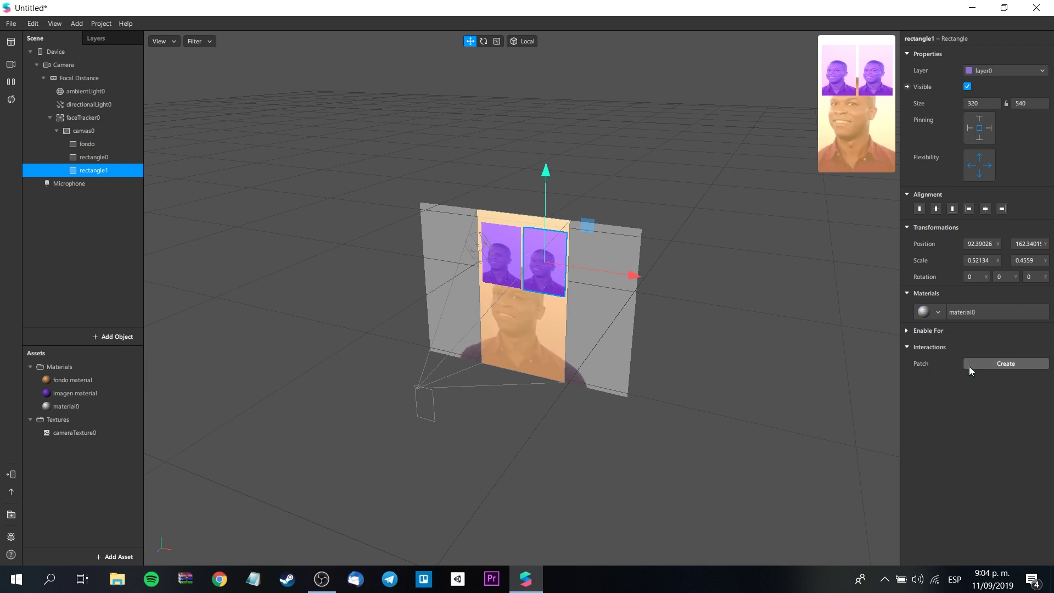
left_click(79, 409)
double_click(78, 409)
type("im")
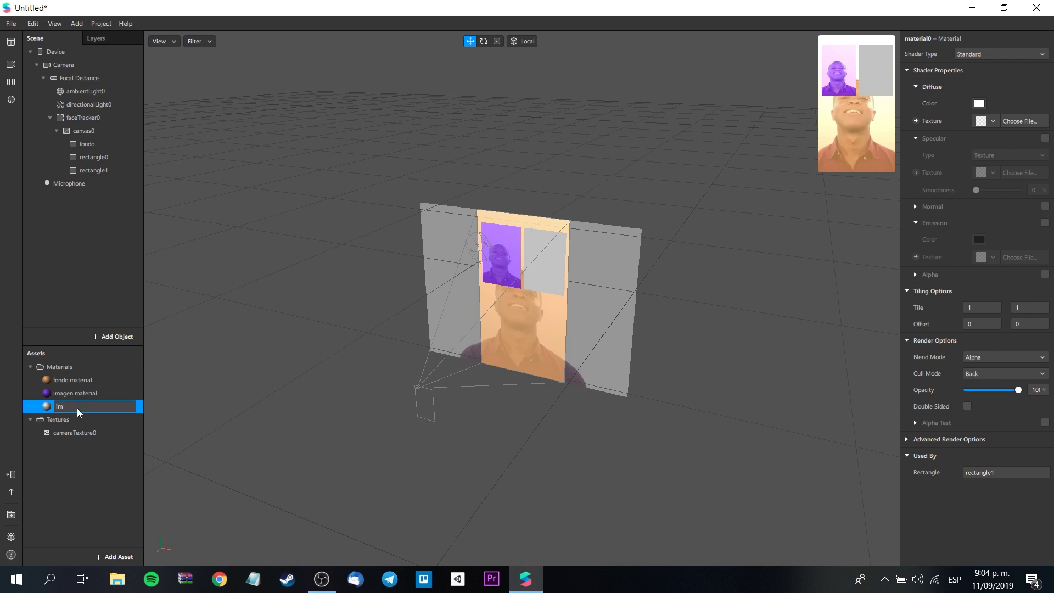
type("agen material 1")
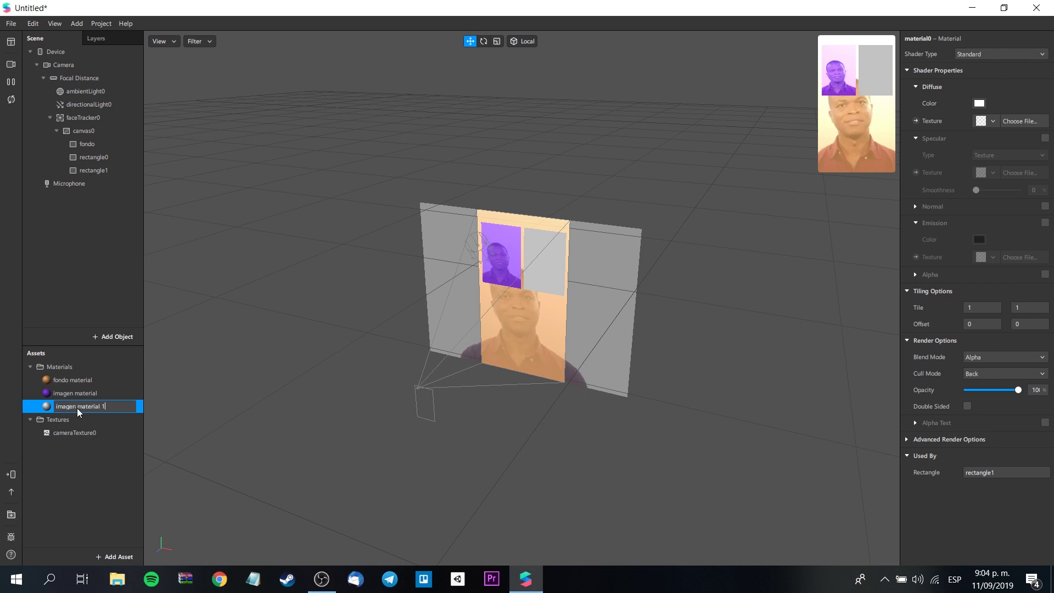
left_click(110, 493)
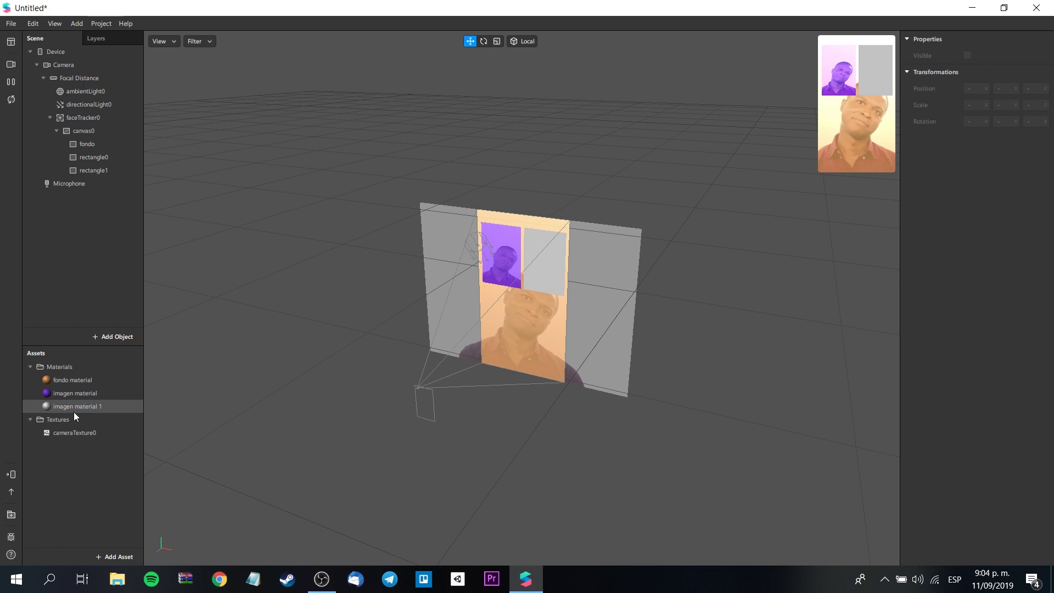
left_click(63, 414)
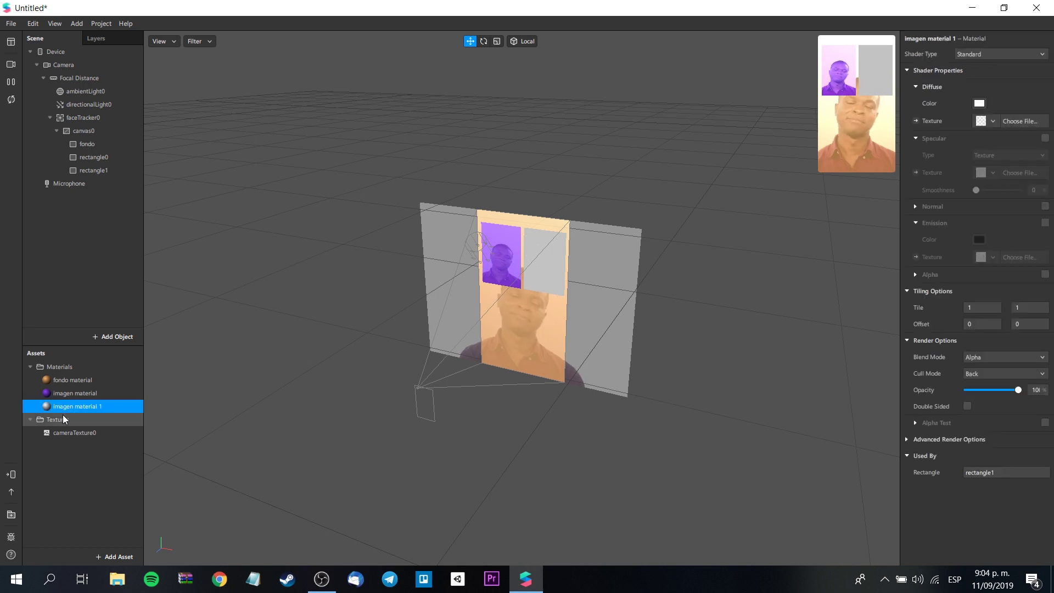
Step: Set the material's diffuse colour to cyan #50fffa, with cameraTexture0 as its specular texture
left_click(979, 104)
left_click(581, 213)
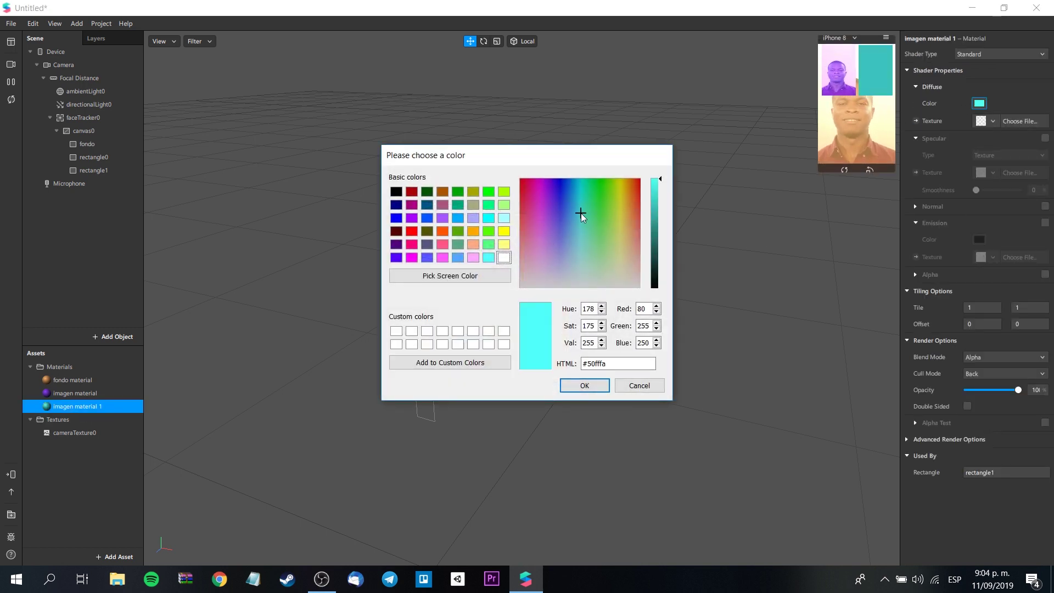
left_click(581, 386)
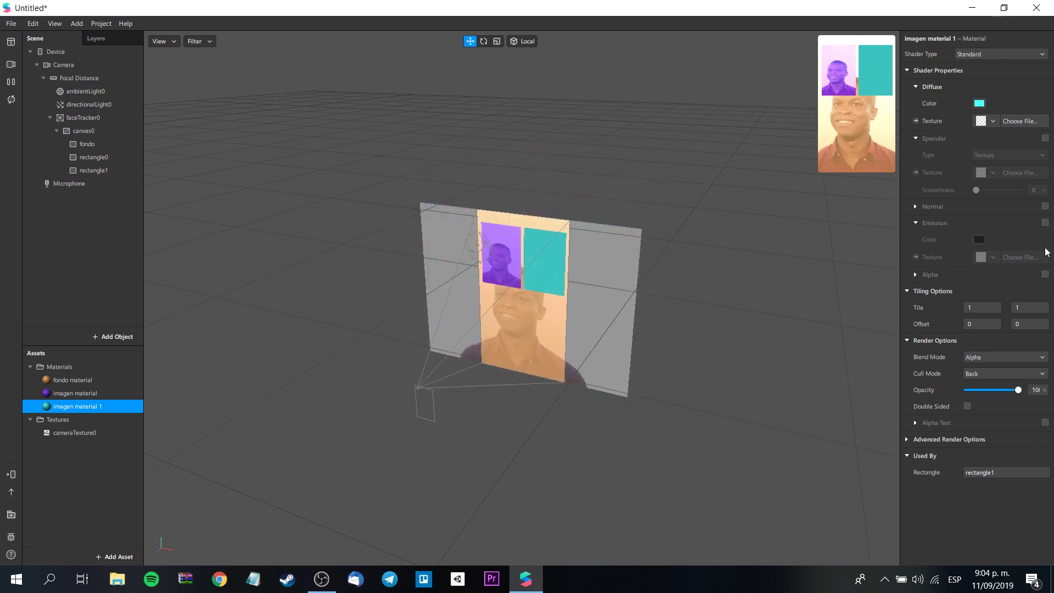
left_click(1044, 139)
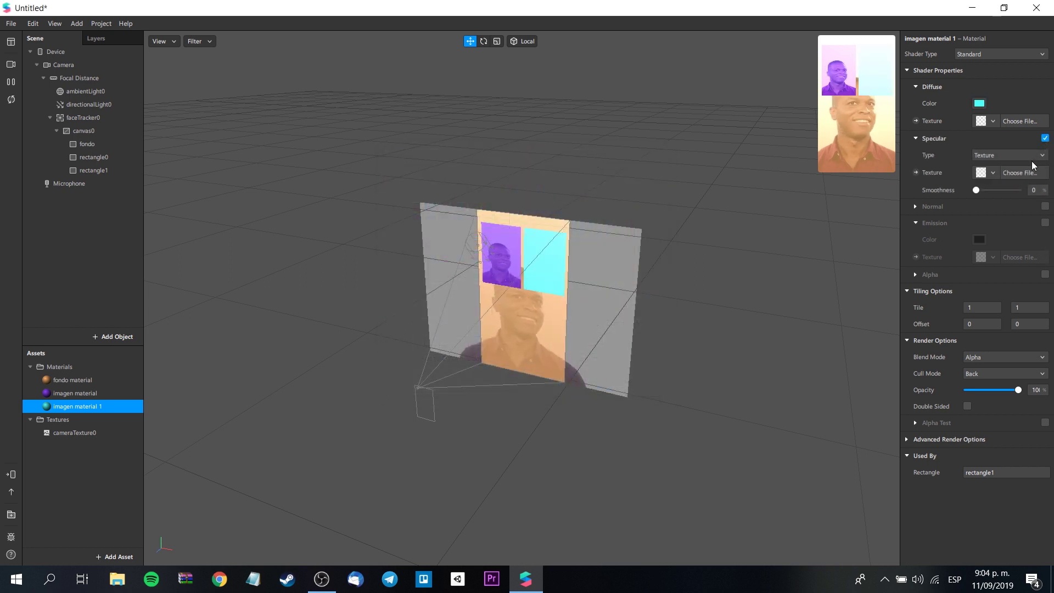
left_click(997, 173)
left_click(996, 186)
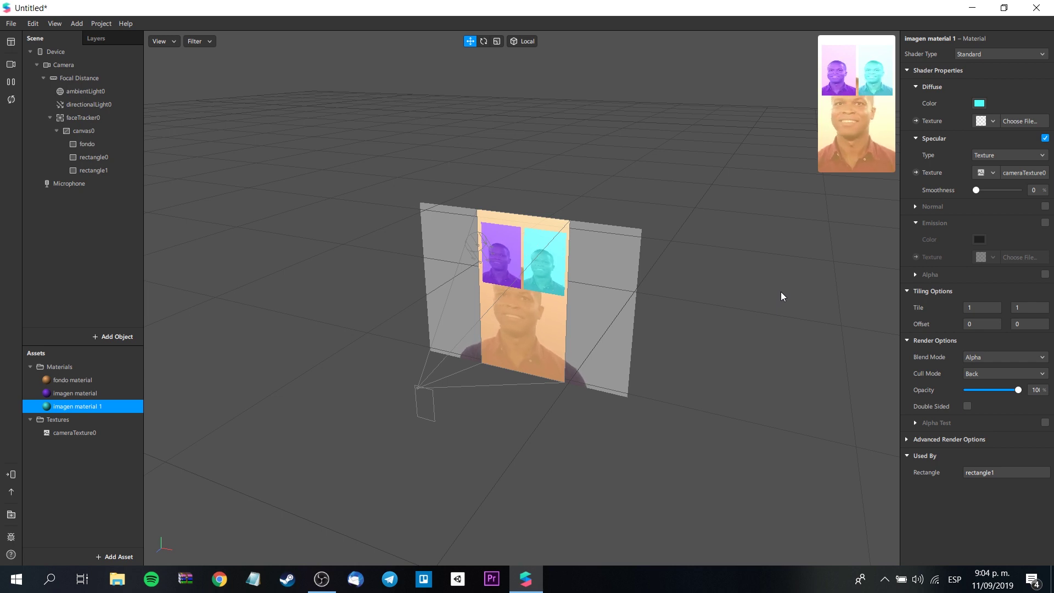
Step: Duplicate rectangle0 and rectangle1, moving the pair down into a second row
left_click(91, 157)
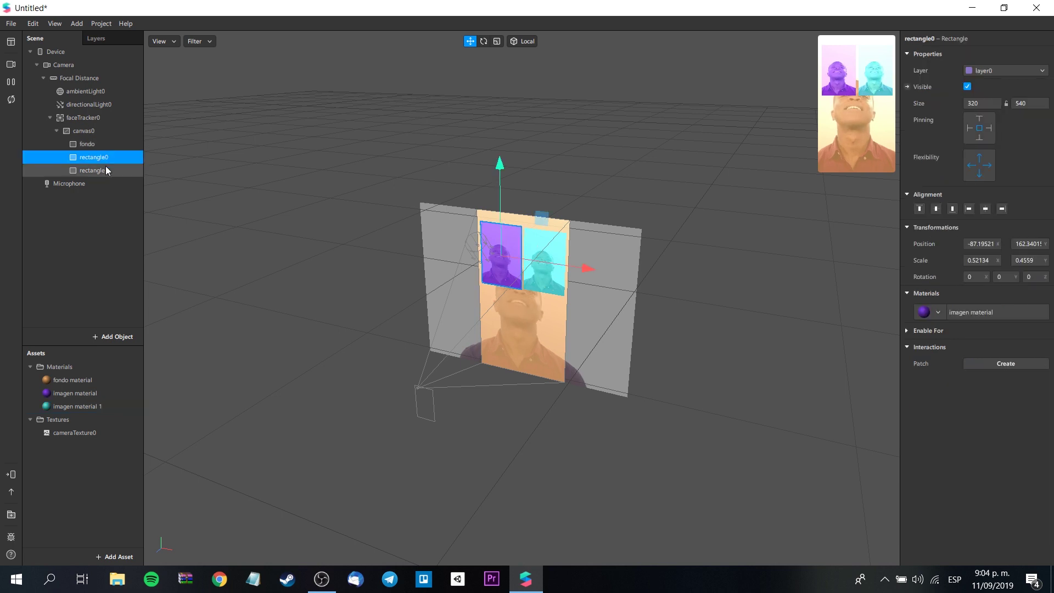
left_click(106, 167, "ctrl")
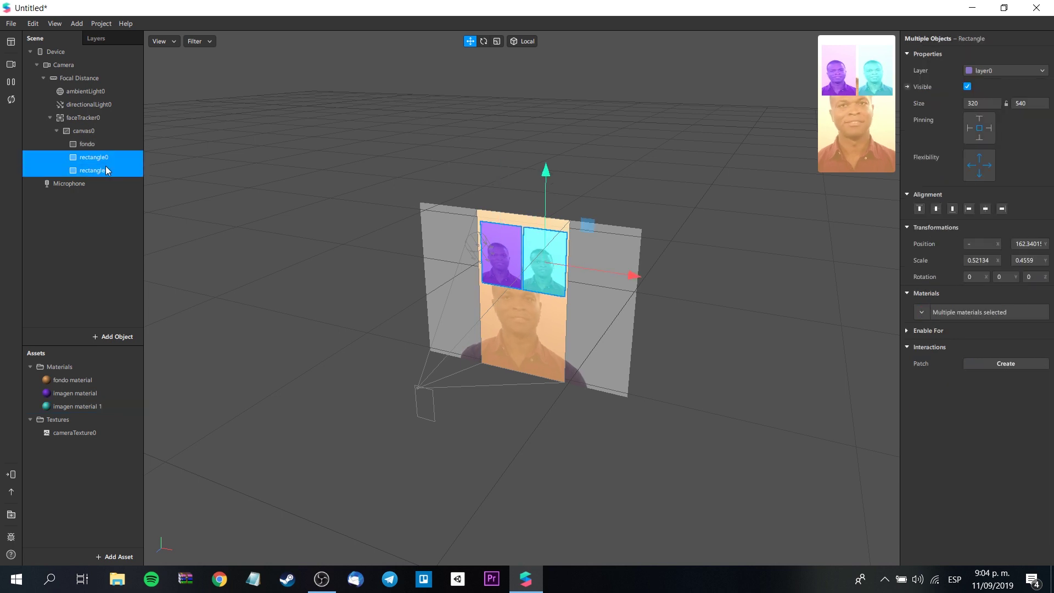
right_click(106, 167)
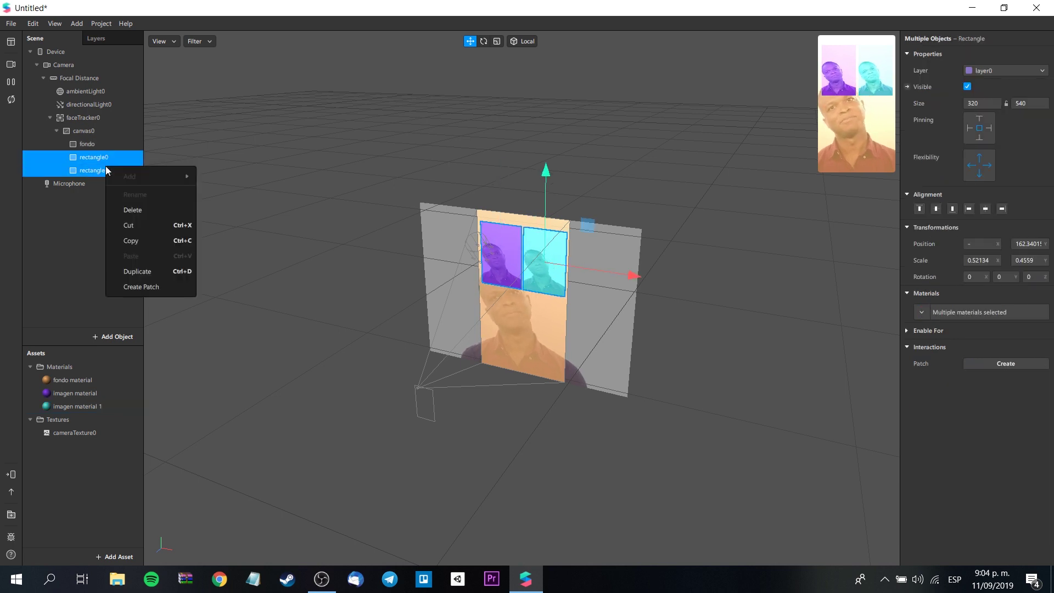
left_click(144, 266)
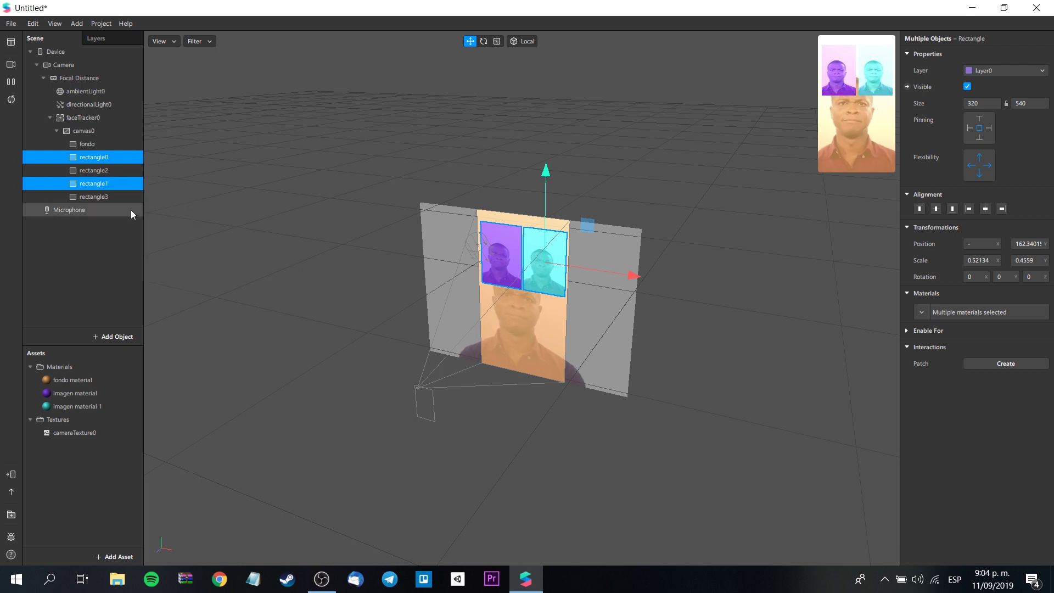
left_click_drag(544, 173, 543, 248)
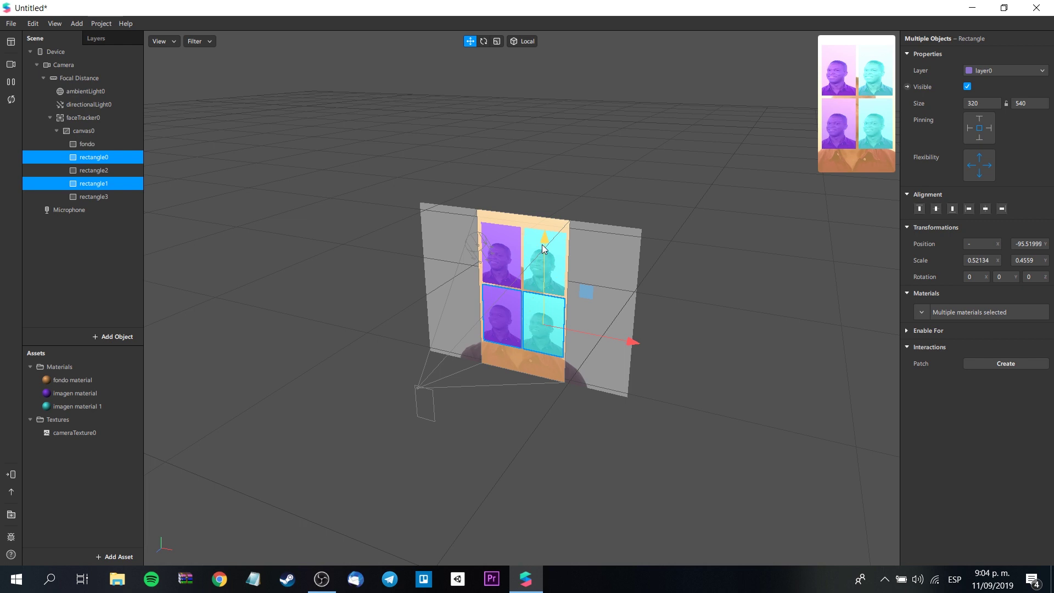
left_click_drag(544, 249, 541, 269)
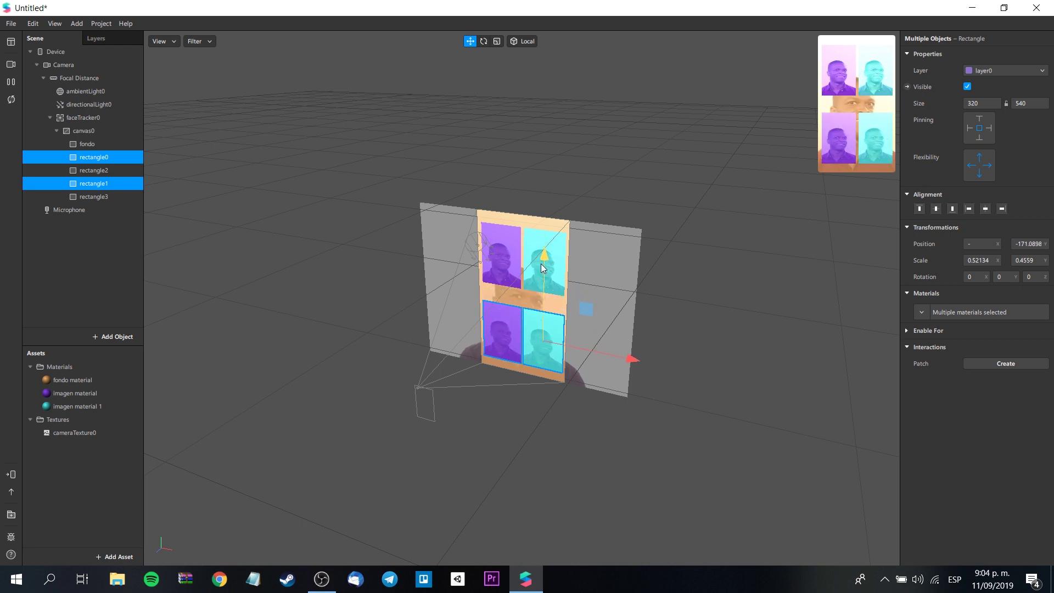
Step: Give rectangle0 a new red 'imagen material 2' with camera-textured specular
left_click(93, 157)
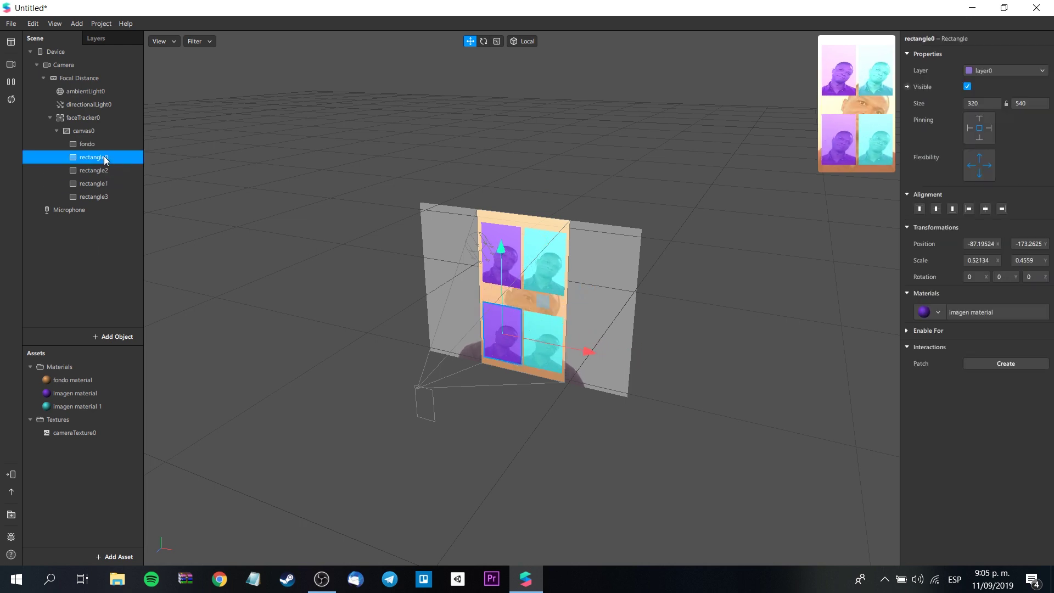
left_click(939, 311)
left_click(966, 398)
double_click(66, 419)
type("imagen material 2")
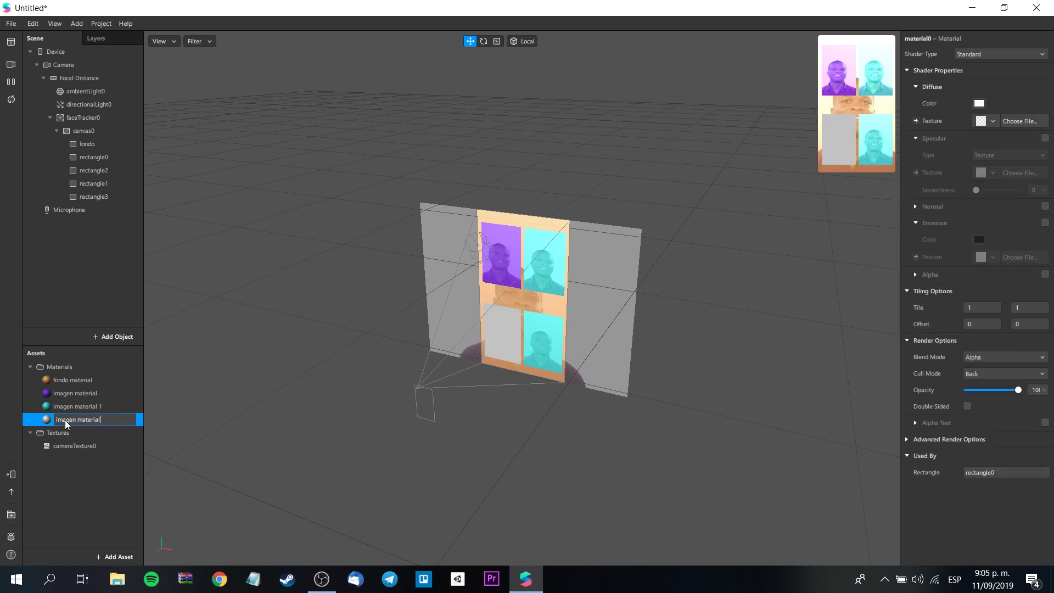
key("Return")
left_click(979, 103)
left_click(393, 199)
left_click(584, 384)
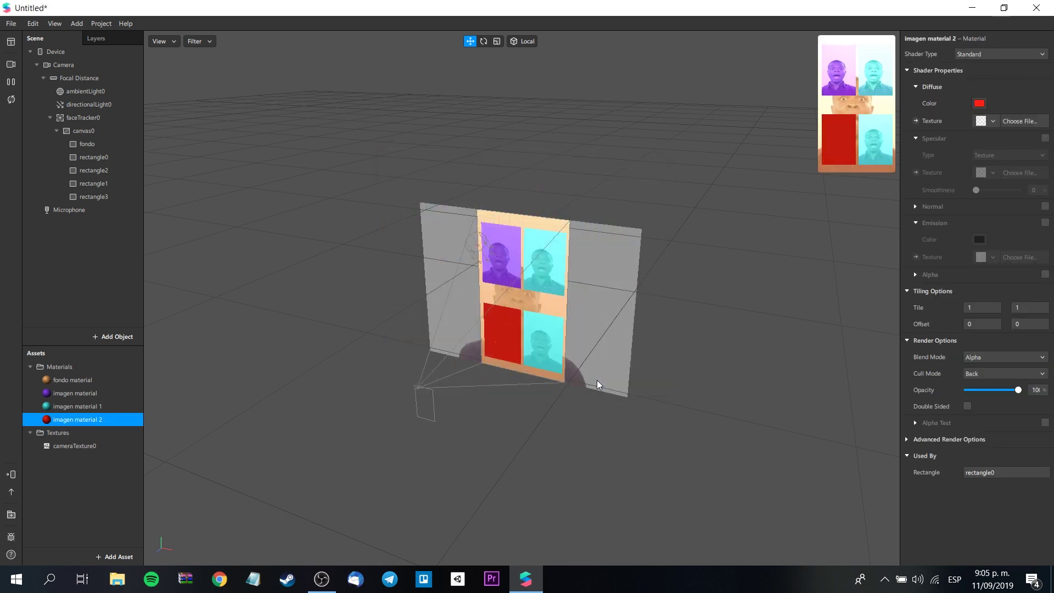
left_click(1045, 138)
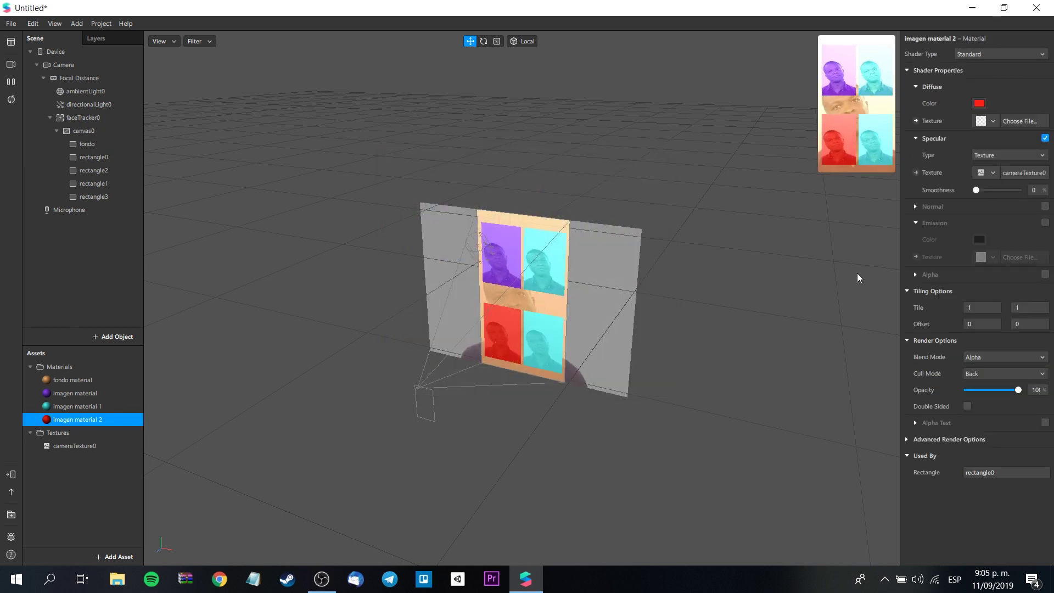
Step: Give rectangle1 a new yellow 'imagen material 3' with camera-textured specular
left_click(114, 197)
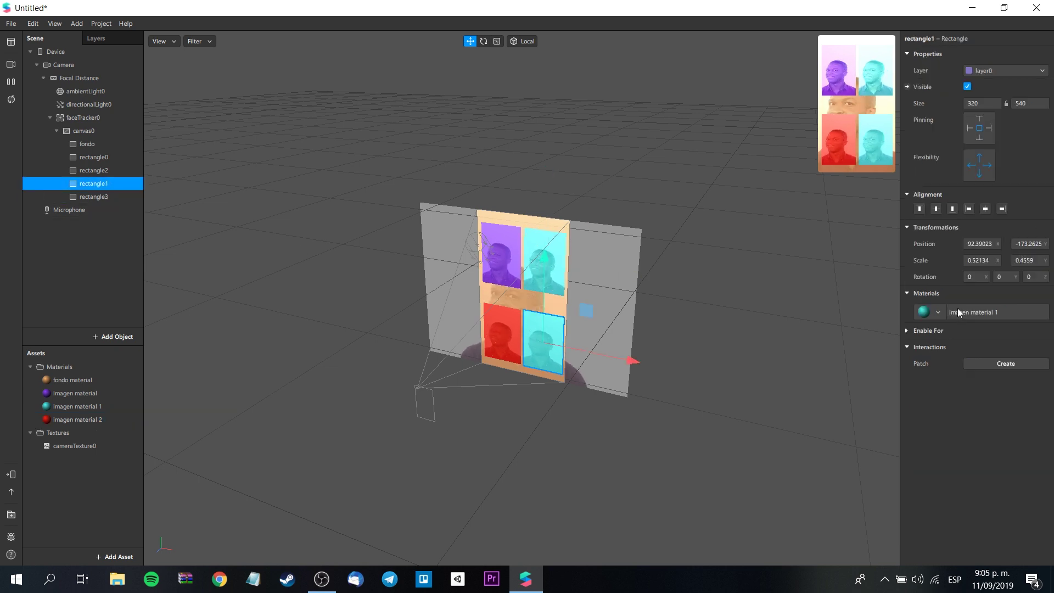
left_click(940, 312)
left_click(958, 392)
left_click(83, 432)
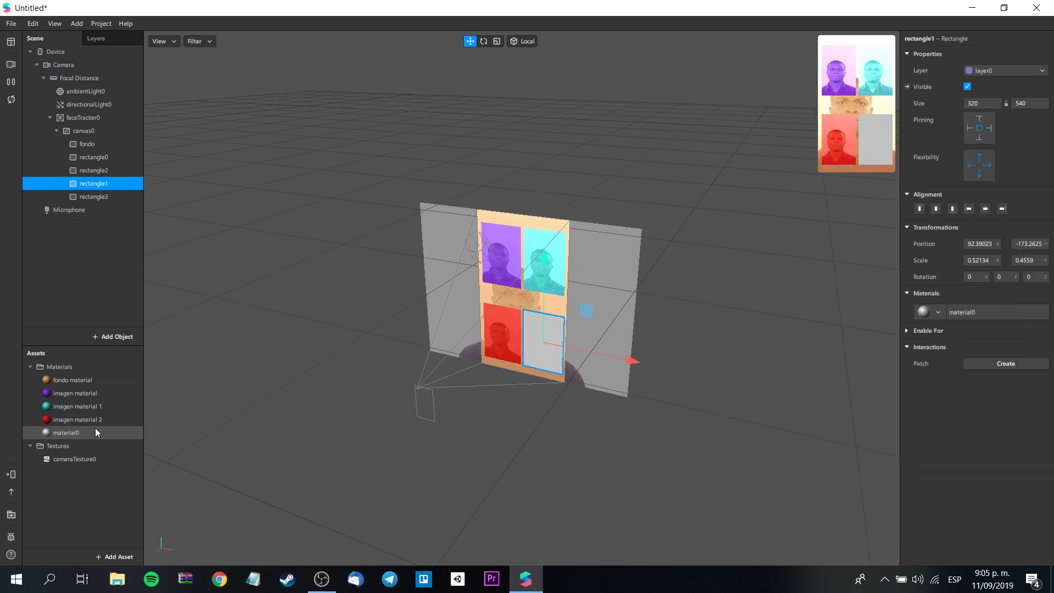
double_click(88, 431)
type("imagen material 3")
key("Return")
left_click(101, 436)
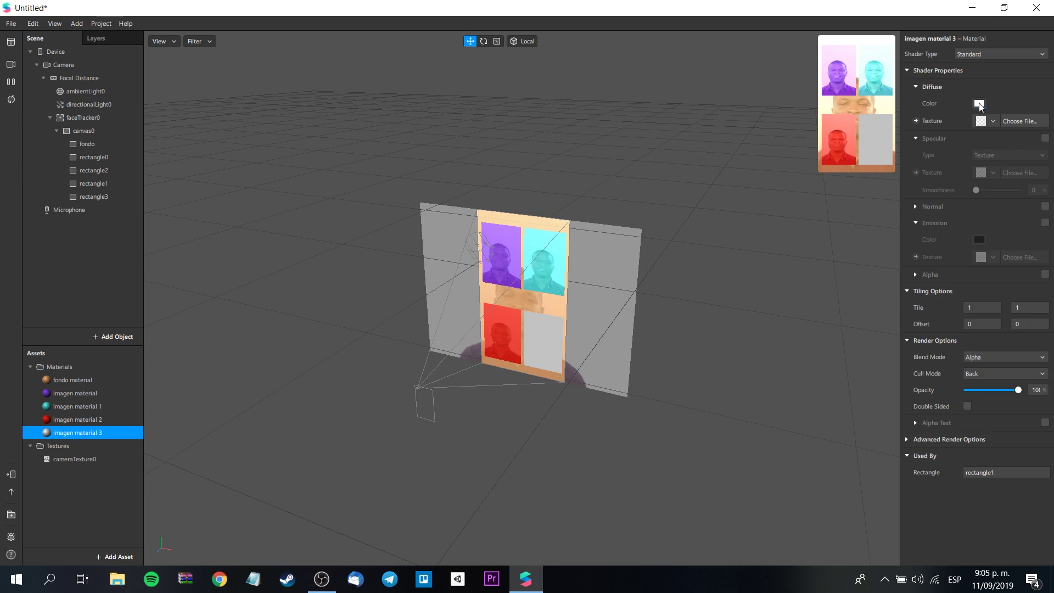
left_click(979, 104)
left_click(626, 203)
left_click(586, 384)
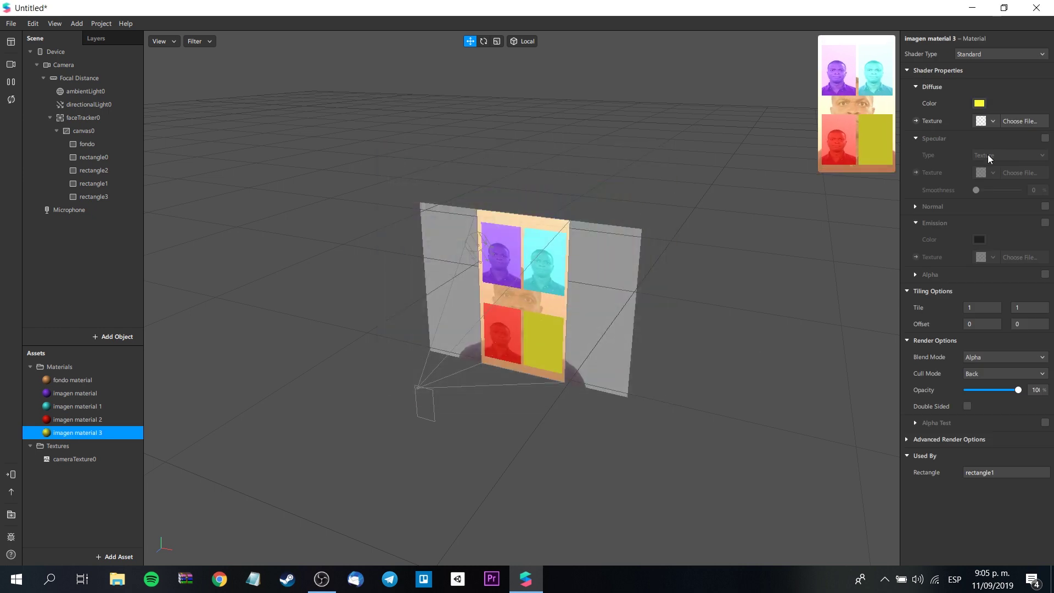
left_click(1045, 138)
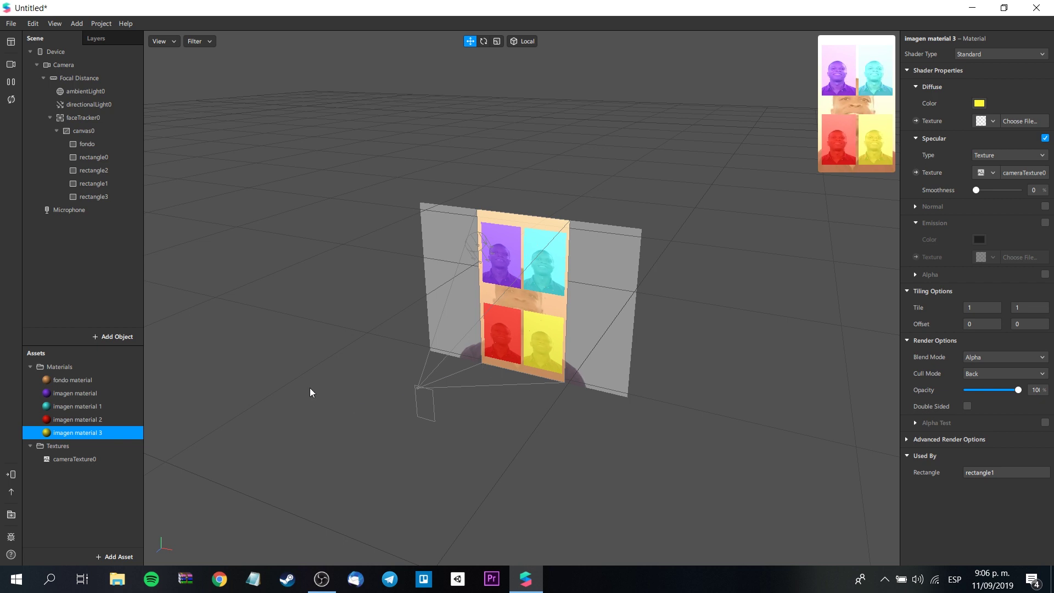
Step: Create faceTracker0 patches, delete the generated three, and drag faceTracker0 into the Patch Editor
right_click(123, 124)
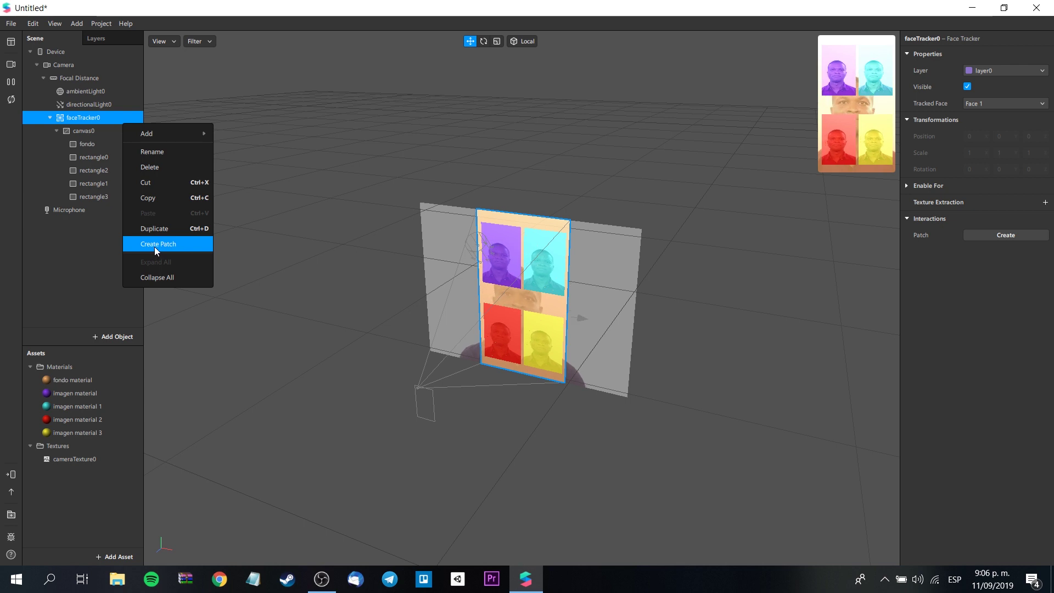
left_click(155, 253)
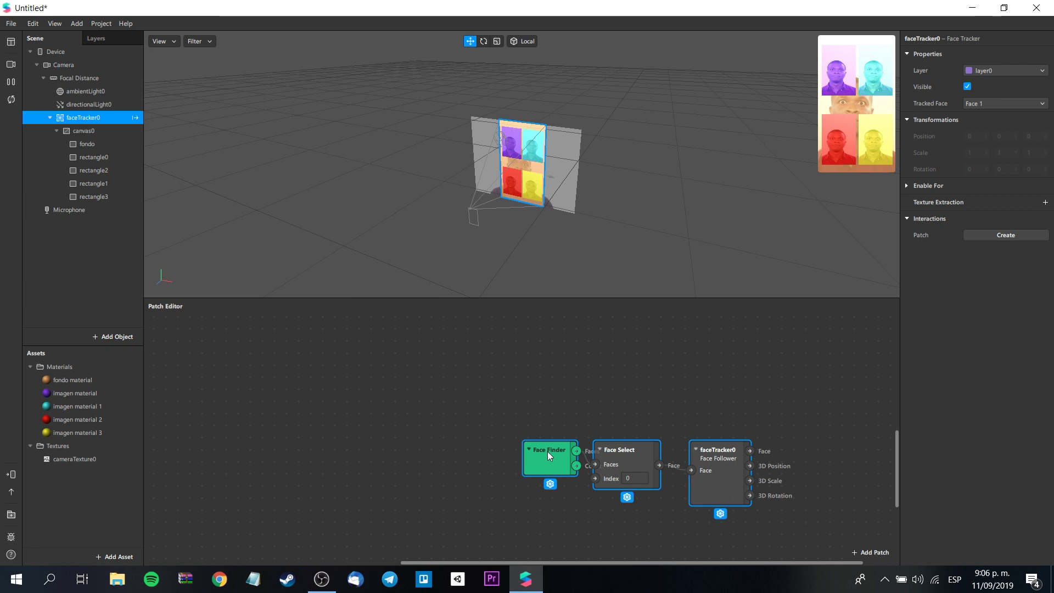
left_click_drag(546, 451, 320, 387)
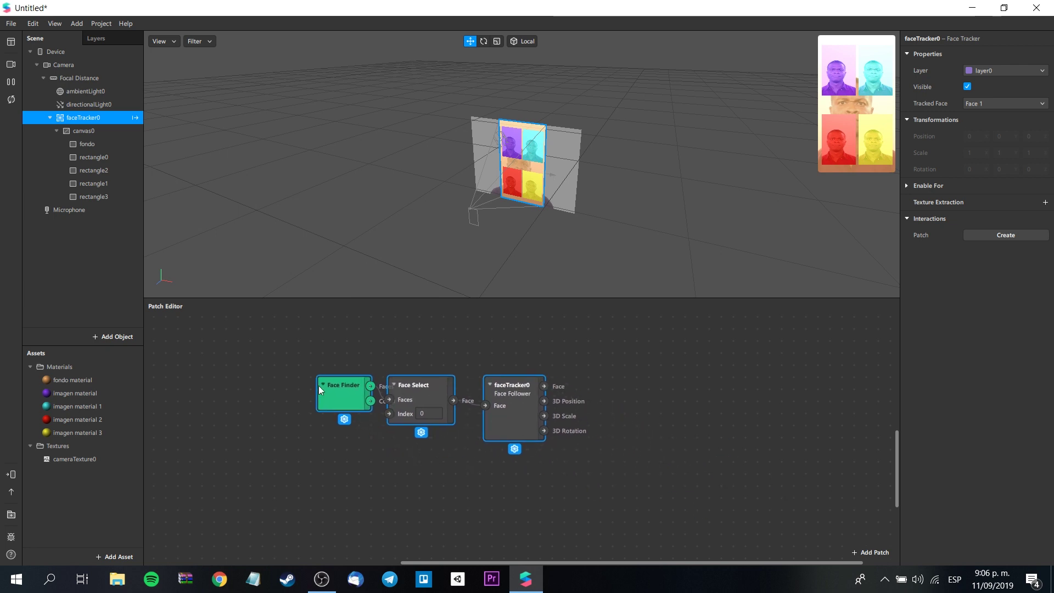
left_click_drag(258, 356, 609, 464)
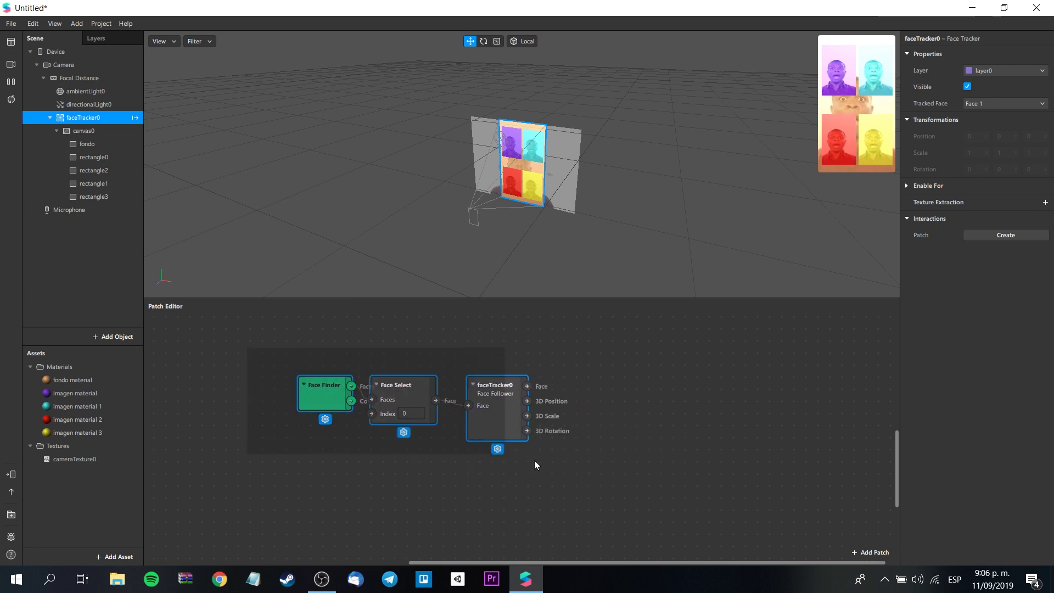
key("Delete")
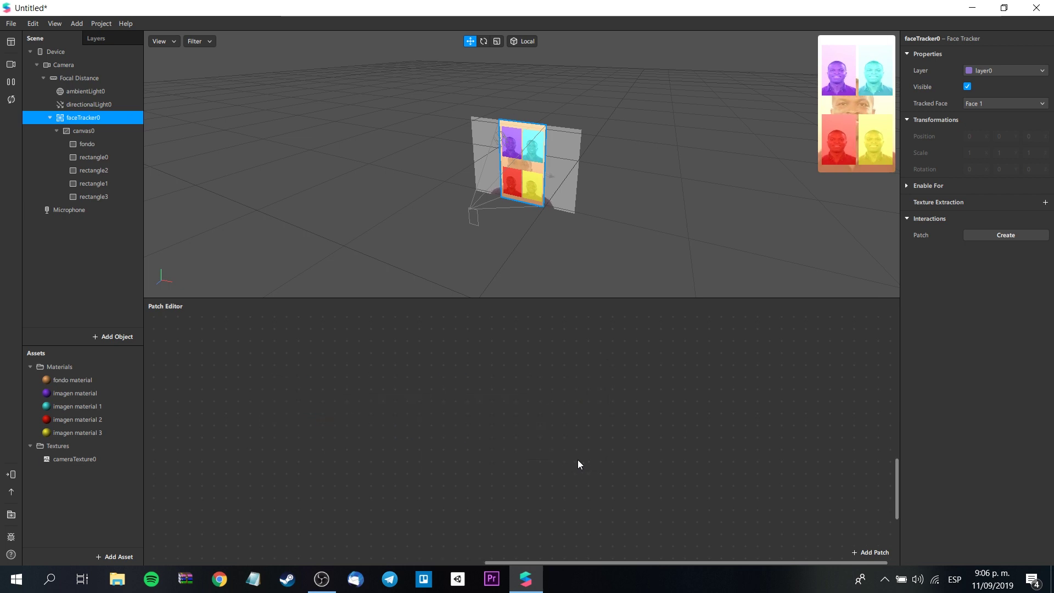
left_click_drag(82, 117, 312, 404)
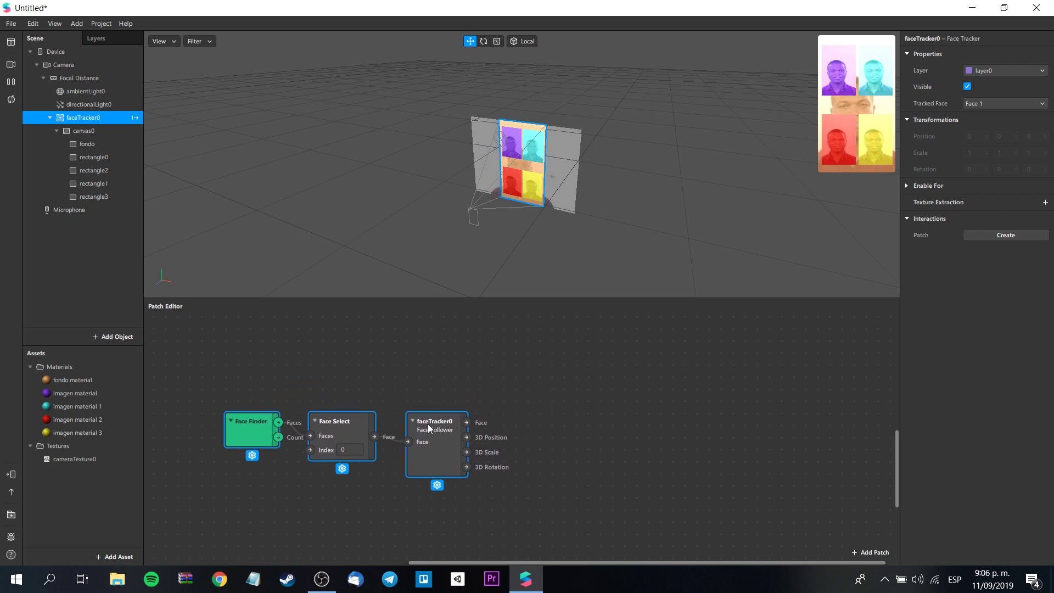
Step: Insert a Smile patch into the Patch Editor via a 'smil' search
double_click(605, 431)
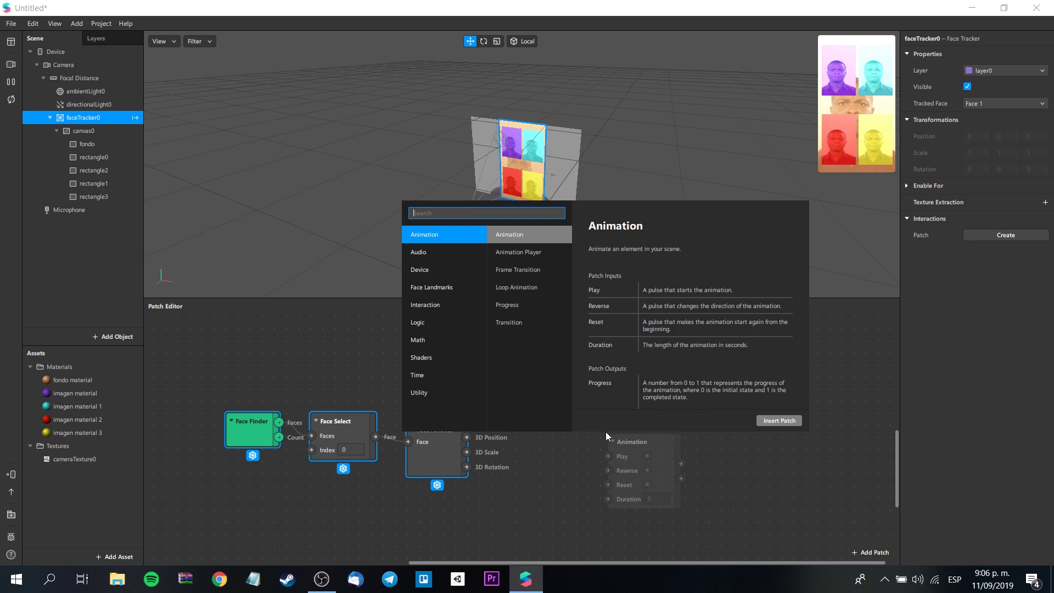
type("sm")
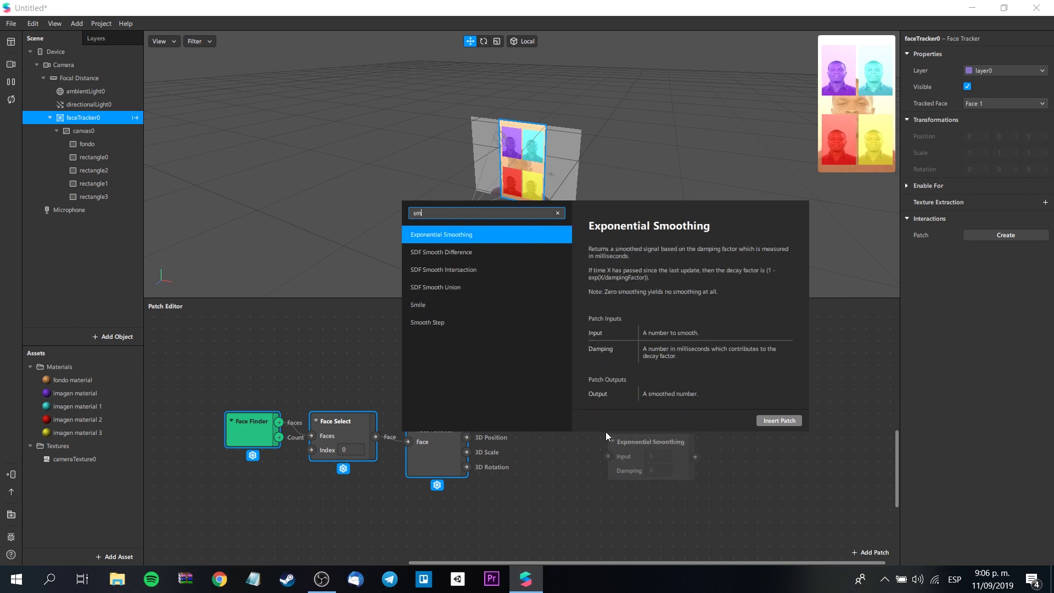
type("il")
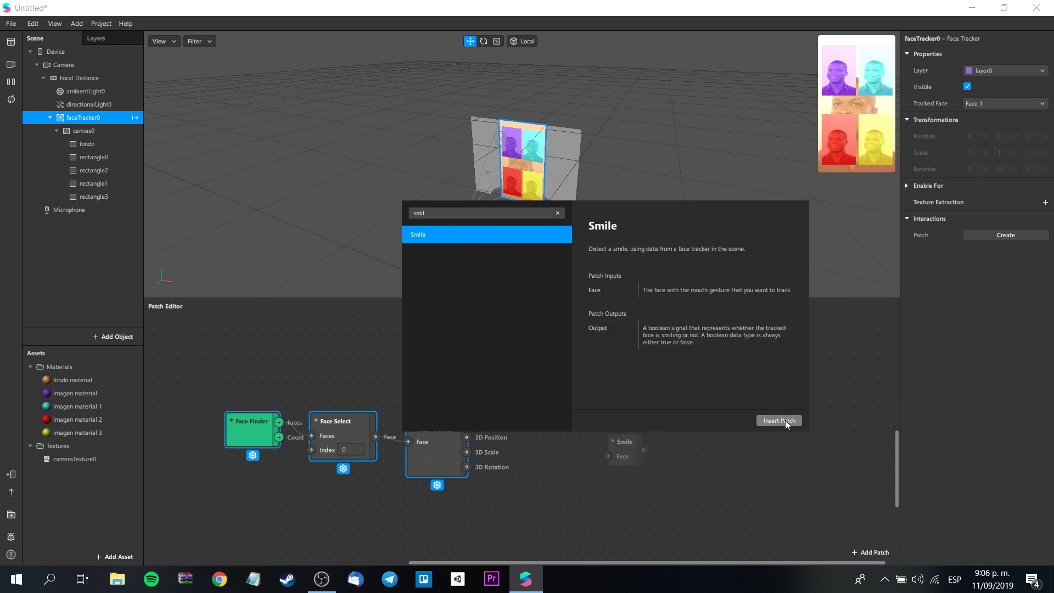
left_click(785, 421)
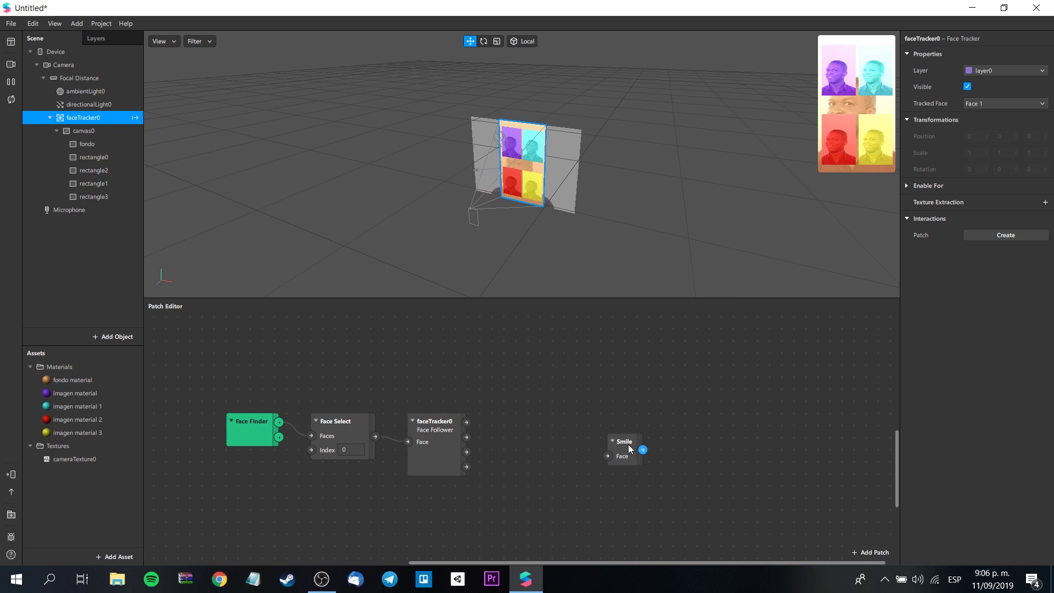
left_click(722, 421)
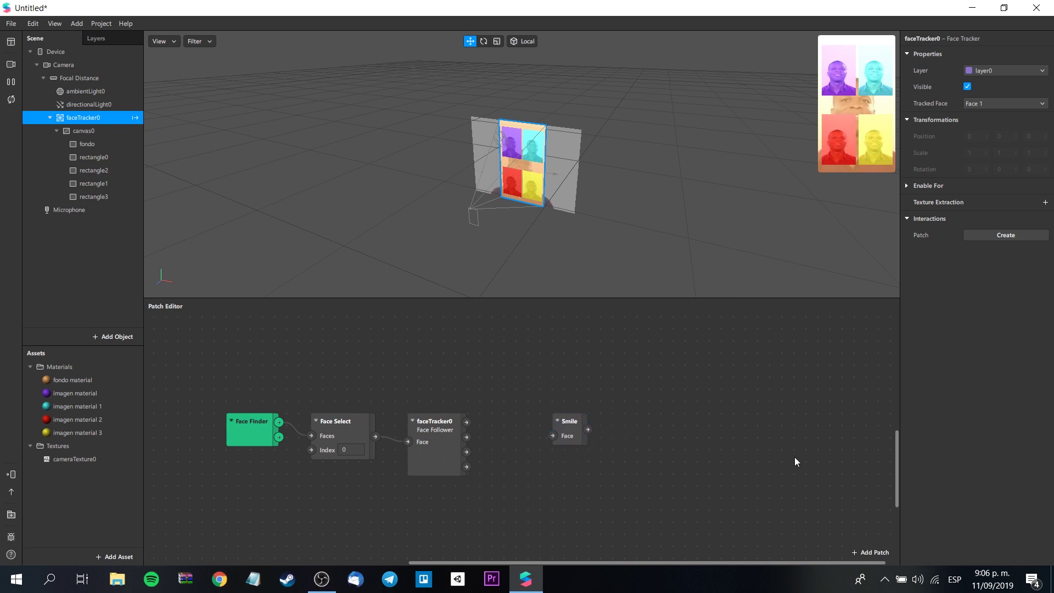
Step: Select the fondo background and the rectangles in the Scene panel
left_click(100, 146)
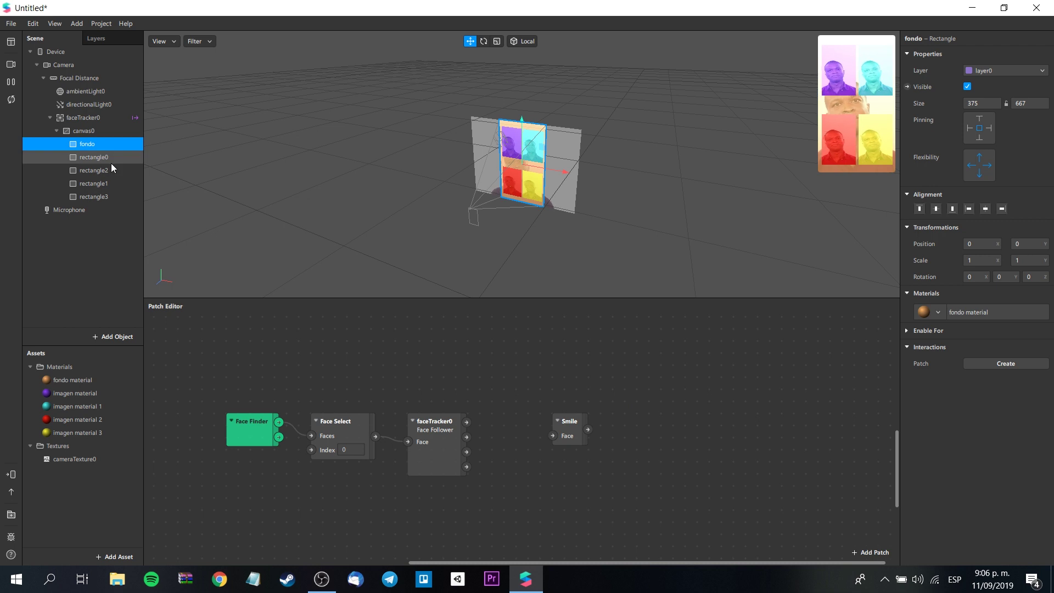
left_click(110, 162)
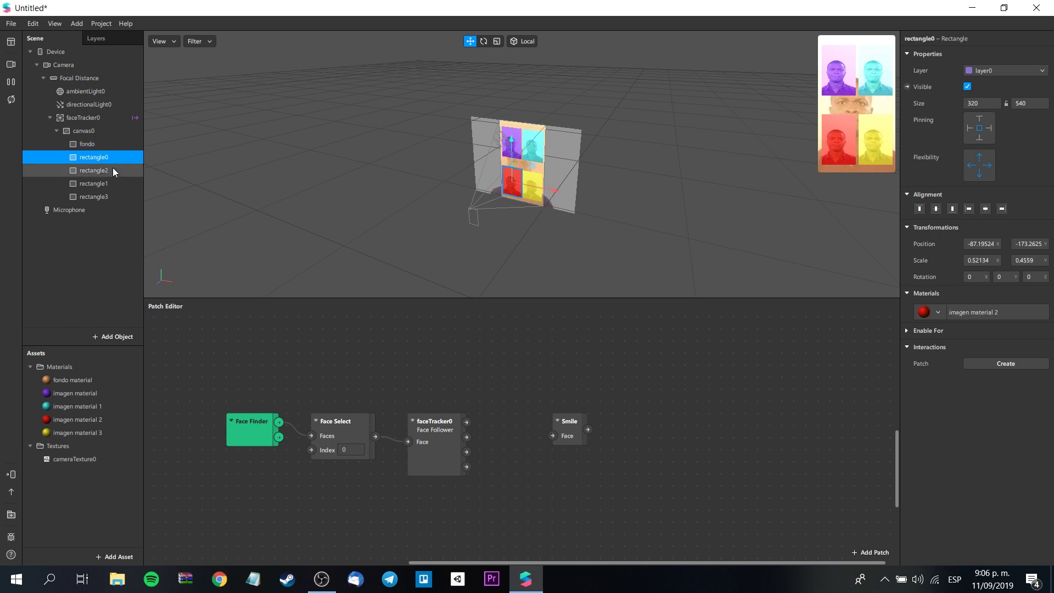
left_click(113, 170, "ctrl")
Step: Create Visible patches for all four rectangles and arrange them in the Patch Editor
left_click(104, 195, "ctrl")
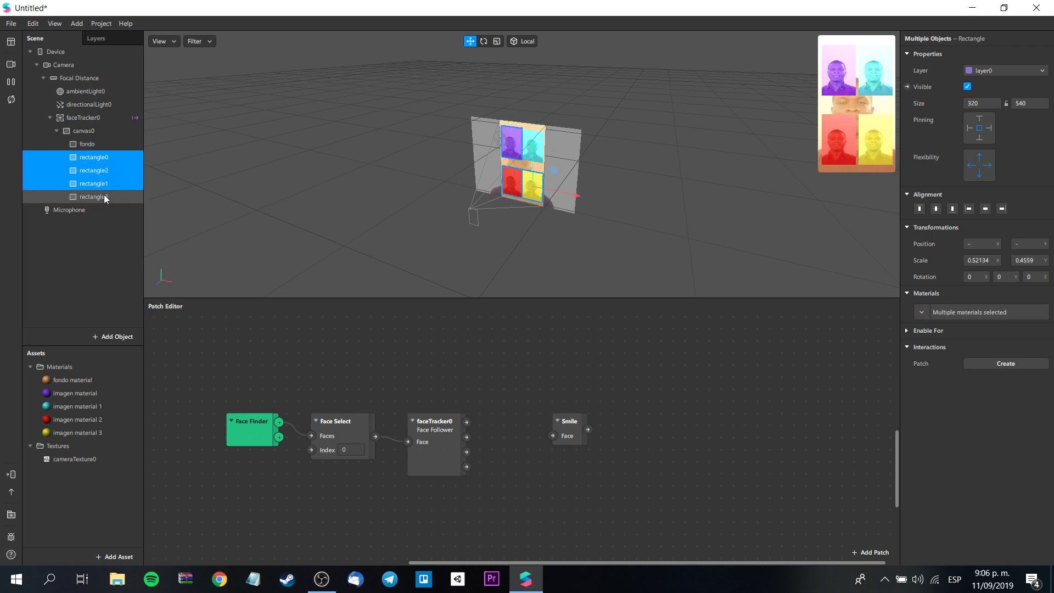
left_click(907, 87)
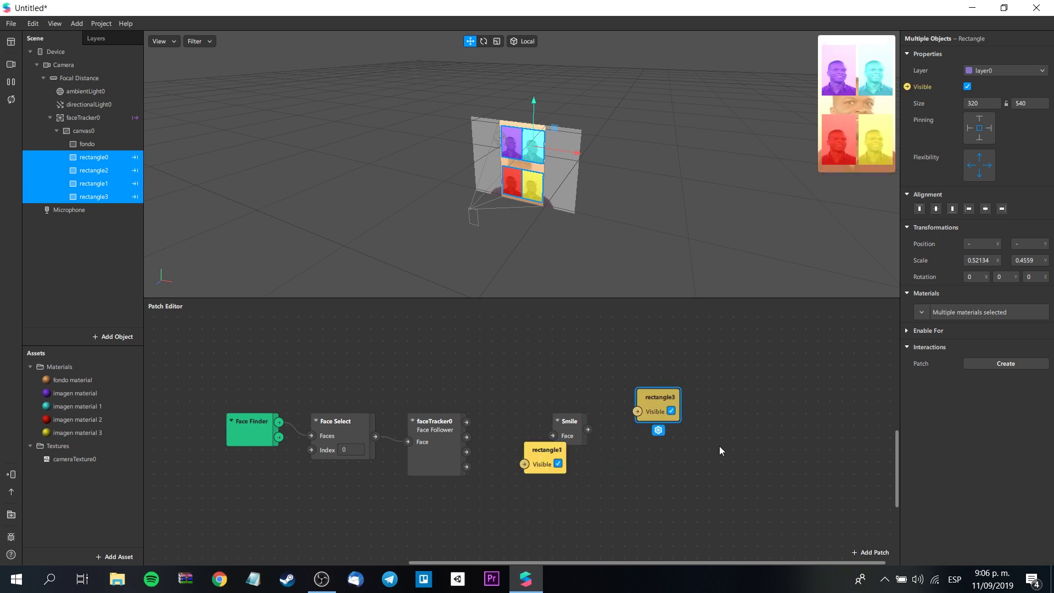
left_click_drag(544, 454, 699, 465)
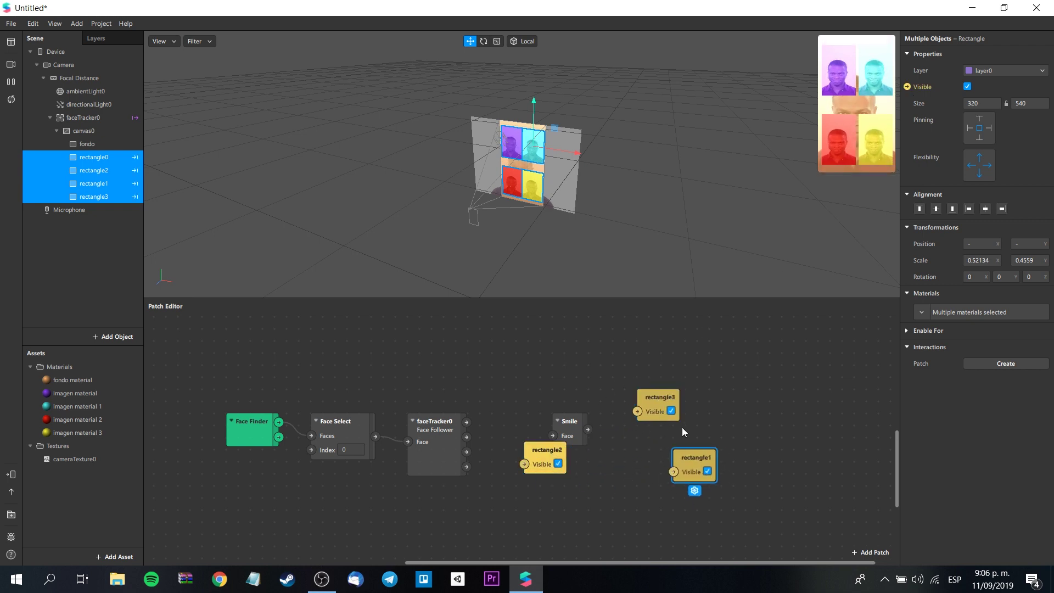
left_click_drag(657, 391, 706, 366)
left_click_drag(557, 449, 782, 427)
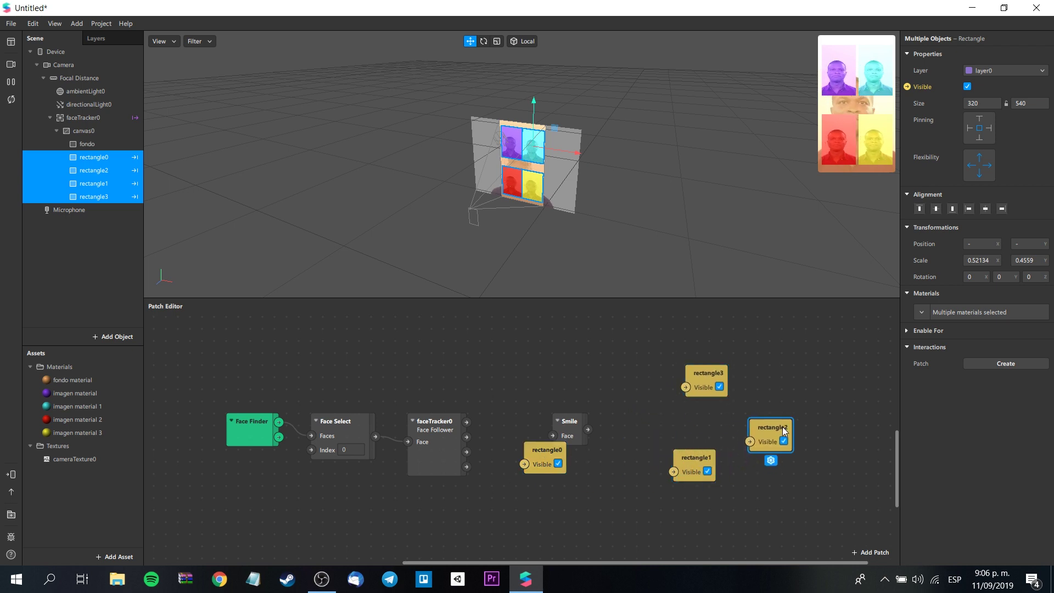
left_click_drag(541, 451, 655, 327)
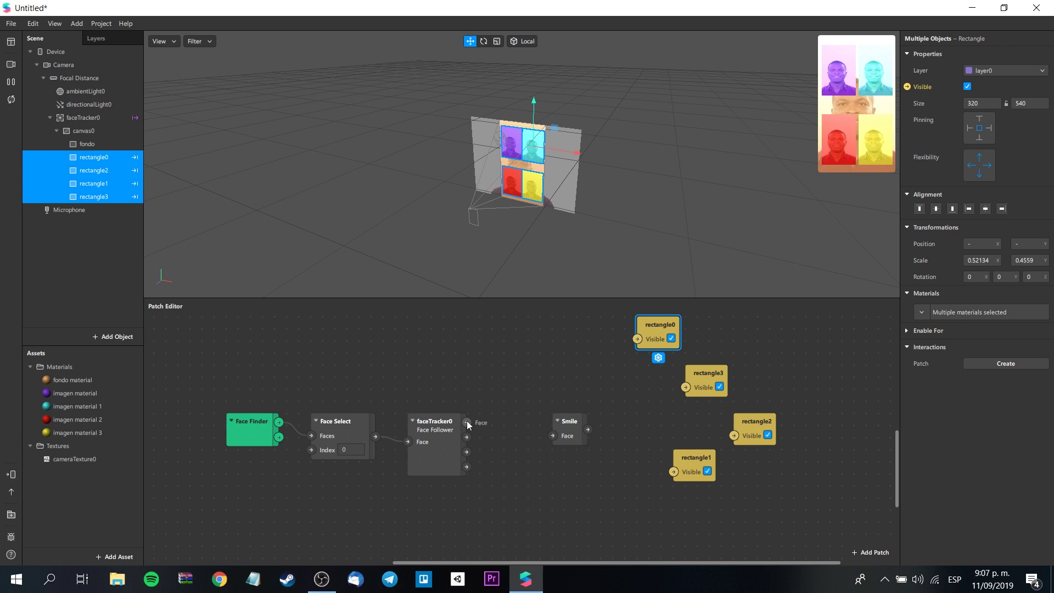
Step: Wire faceTracker0's face into Smile, and Smile's output into each rectangle's Visible input
mouse_move(468, 423)
left_mouse_down()
mouse_move(553, 435)
mouse_move(637, 339)
left_mouse_up()
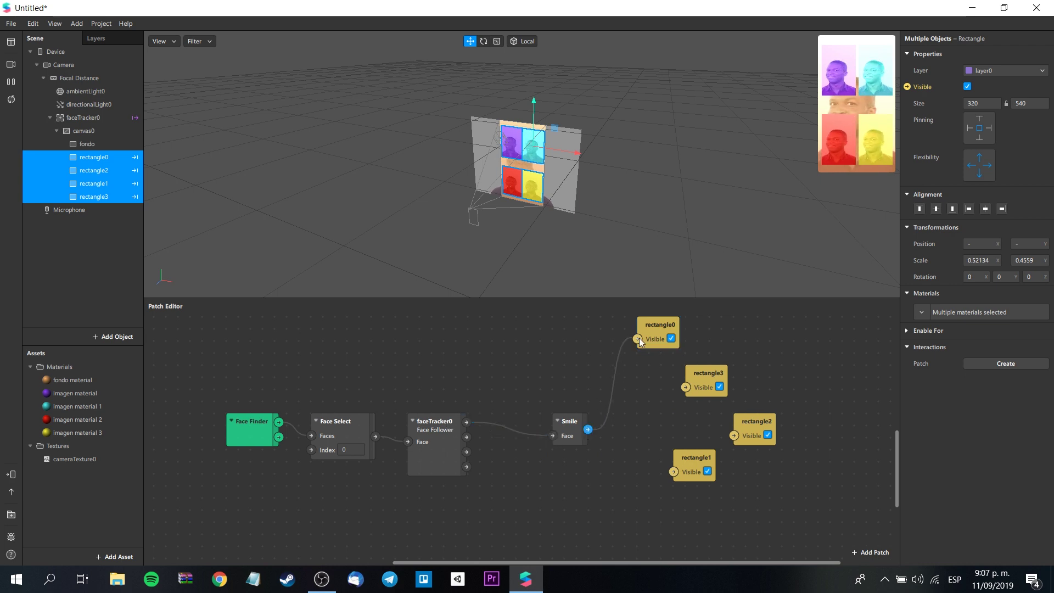
left_click_drag(685, 389, 685, 387)
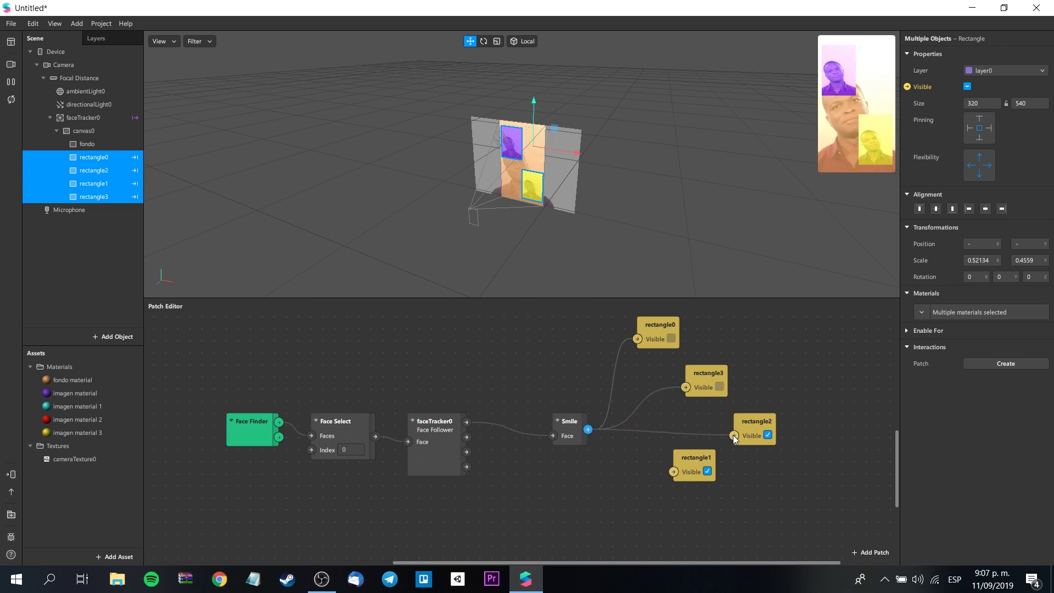
left_click_drag(709, 430, 734, 435)
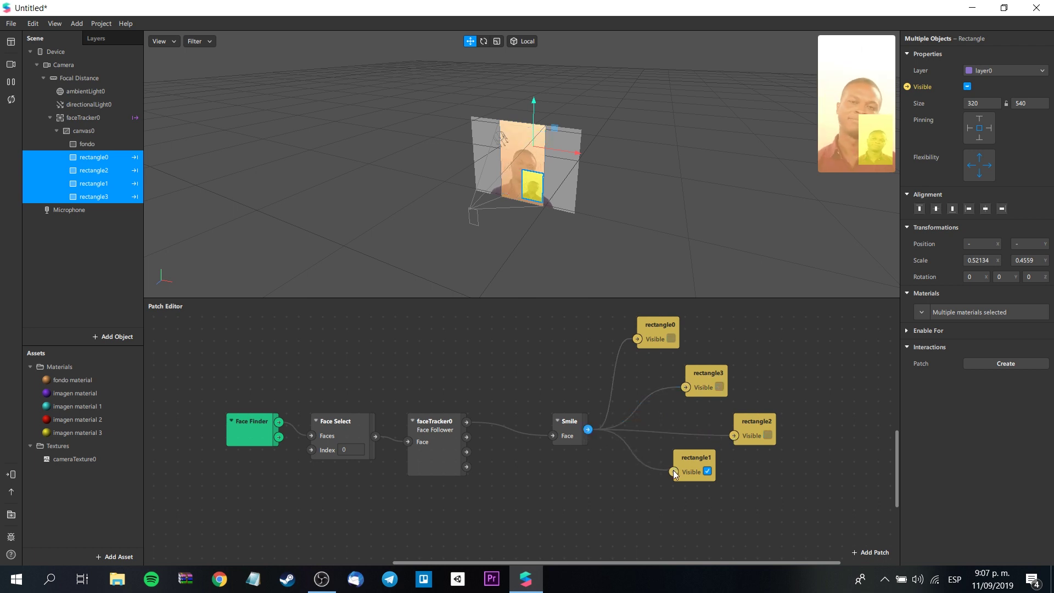
left_click_drag(673, 466, 673, 470)
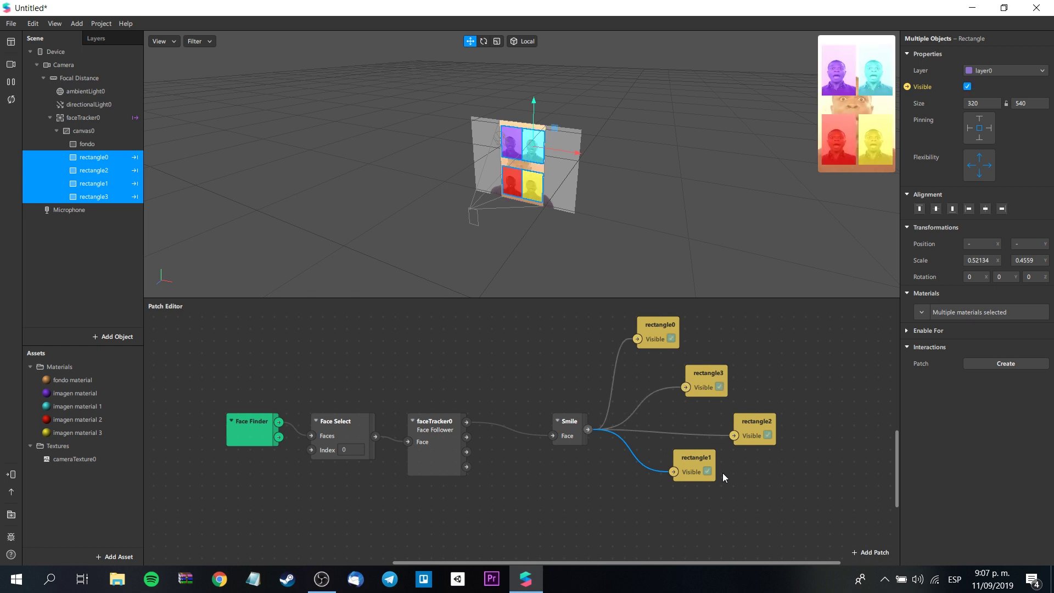
left_click(12, 474)
Step: Send the effect to Instagram Camera for on-device testing
left_click(163, 419)
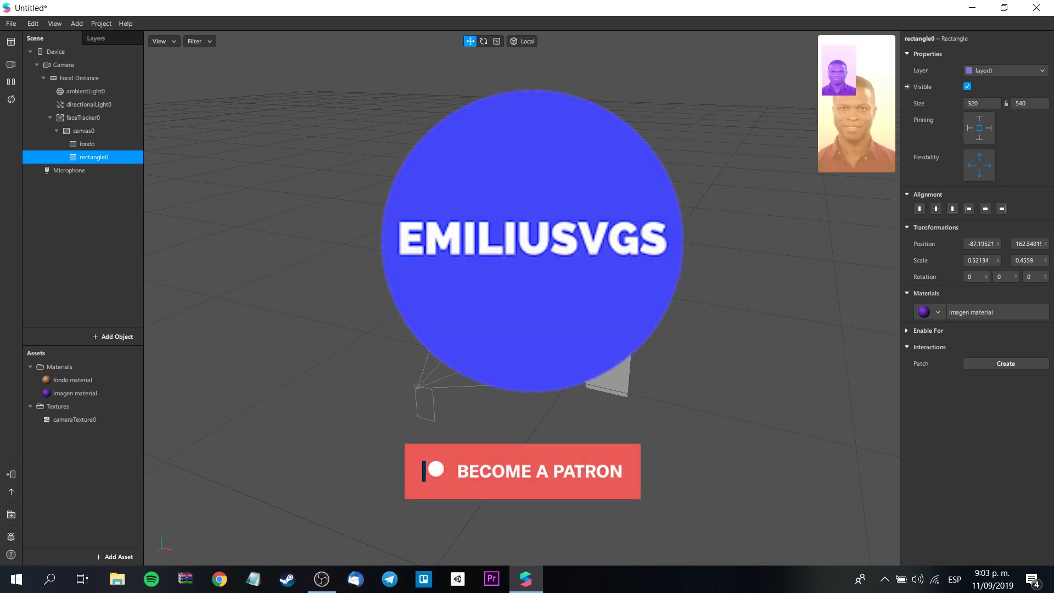
Step: Duplicate rectangle0 to create rectangle1
left_click(692, 286)
left_click(110, 159)
right_click(110, 159)
left_click(153, 265)
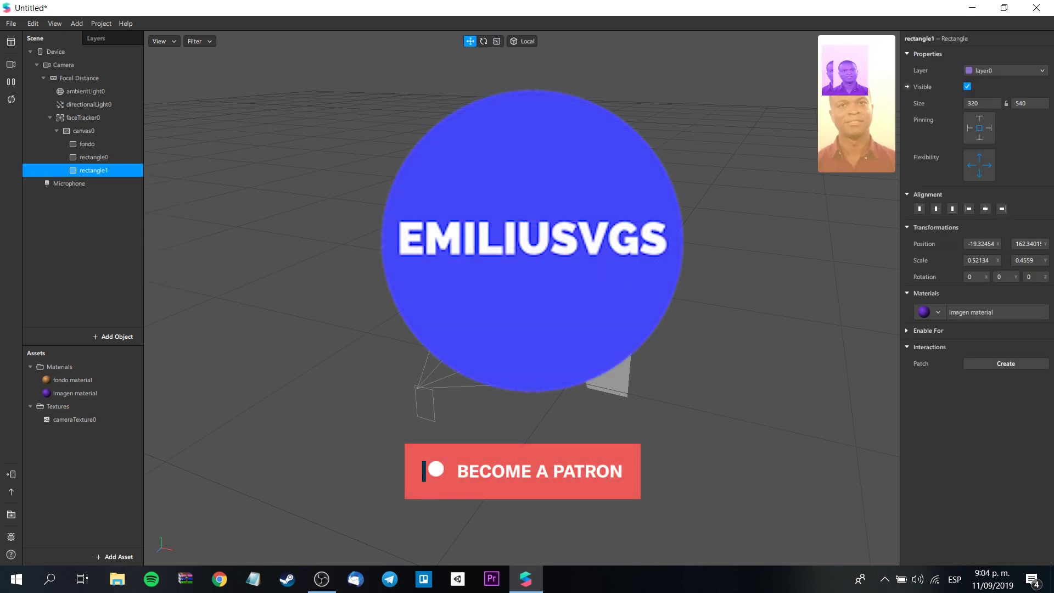
Step: Give rectangle1 a cyan 'imagen material 1' with cameraTexture0 as specular texture
left_click(938, 312)
left_click(969, 367)
type("imagen material 1")
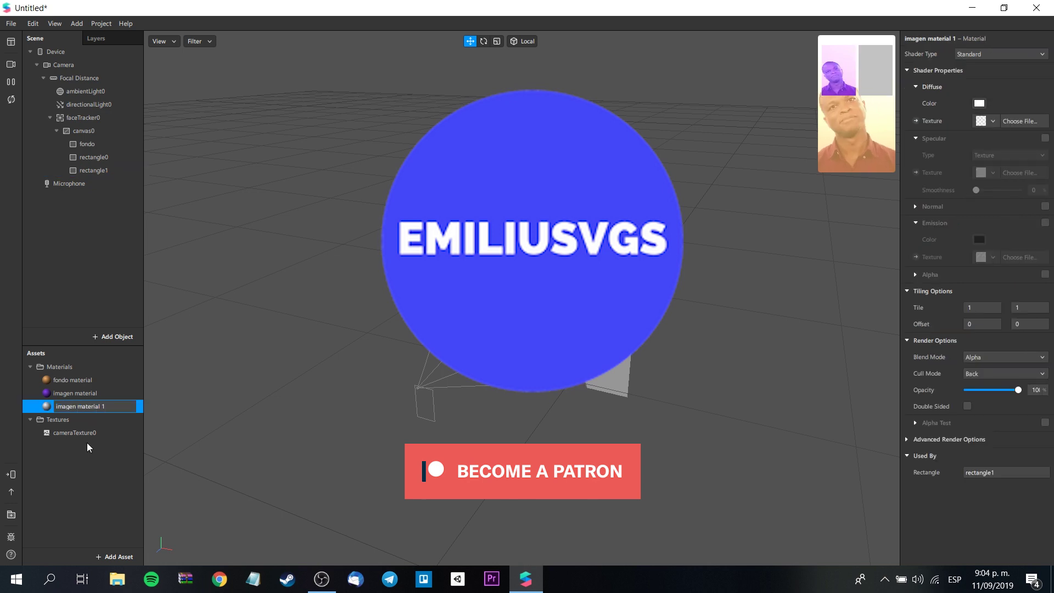
left_click(979, 103)
left_click(565, 381)
left_click(1045, 138)
left_click(992, 172)
left_click(983, 192)
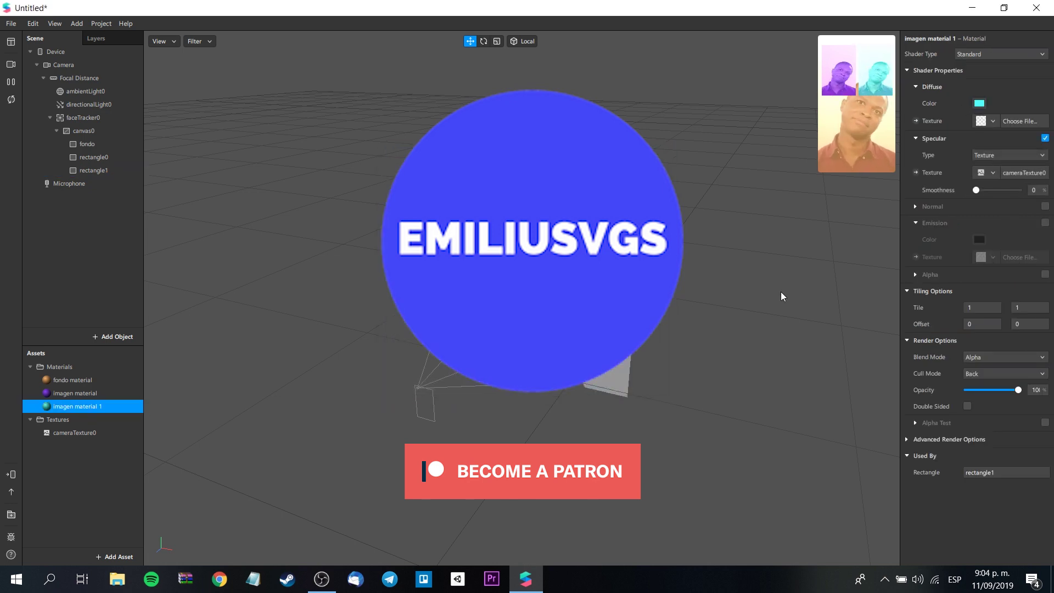
Step: Duplicate both top rectangles and drag the copies down into the lower row
left_click(93, 157)
left_click(107, 170, "shift")
right_click(107, 171)
left_click(159, 266)
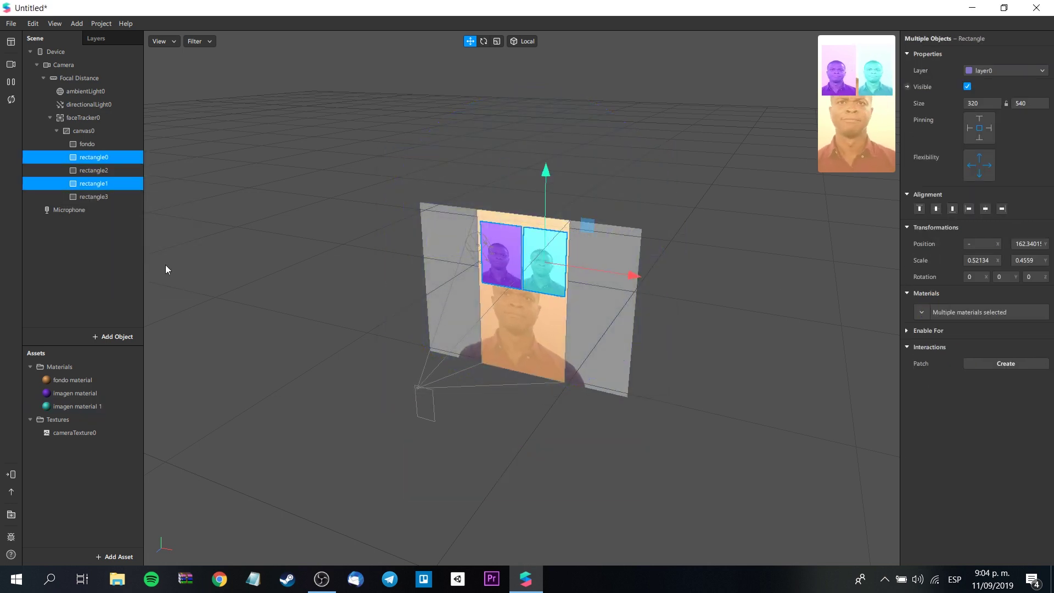
left_click_drag(545, 187, 545, 258)
Step: Colour the lower-left panel's material red
left_click(71, 154)
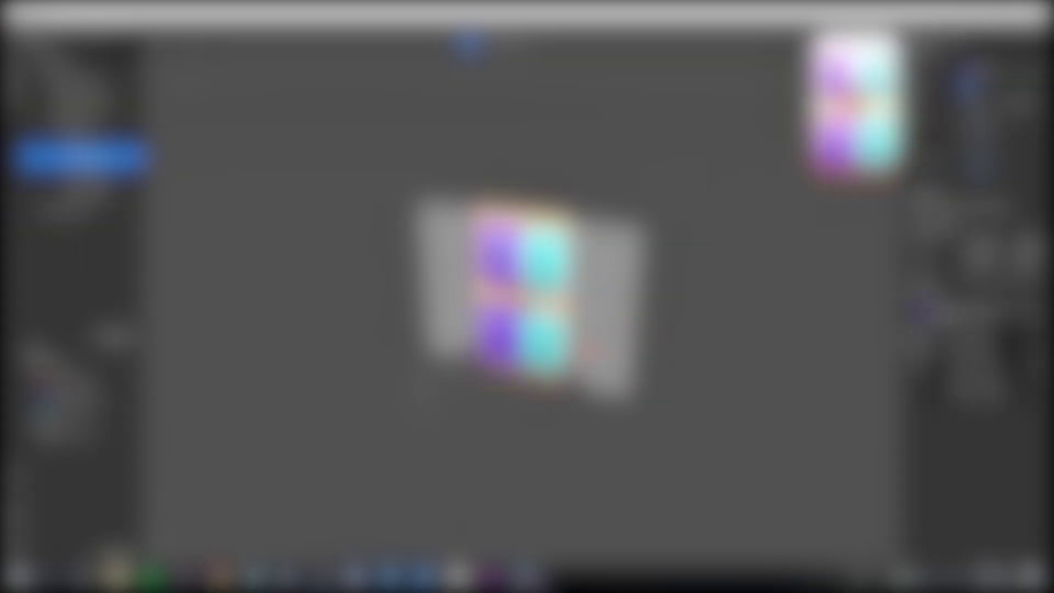
left_click(50, 417)
left_click(83, 418)
left_click(983, 108)
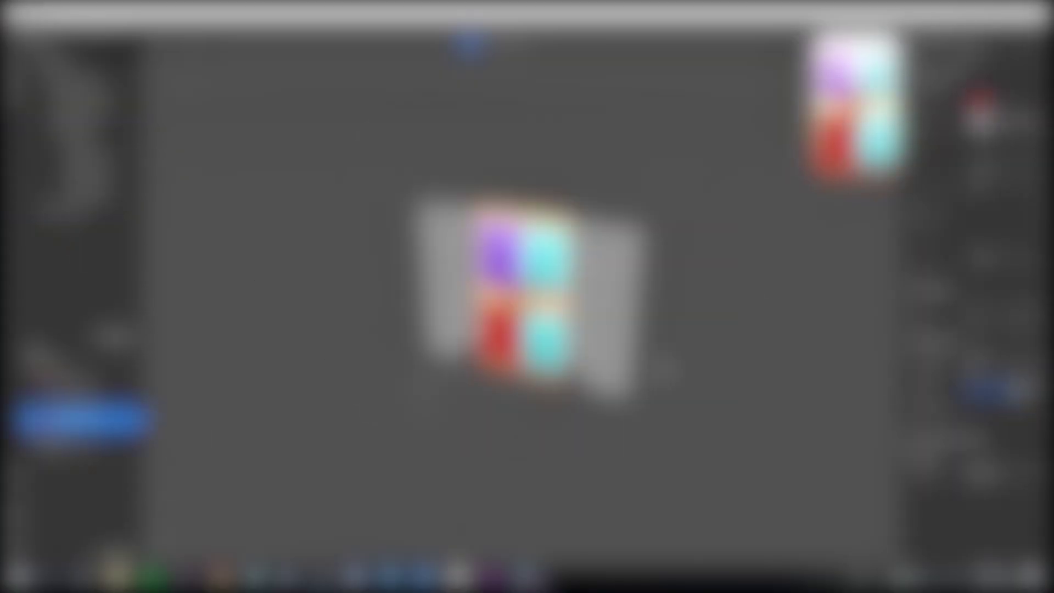
Step: Give the lower-right panel its own yellow material
left_click(82, 189)
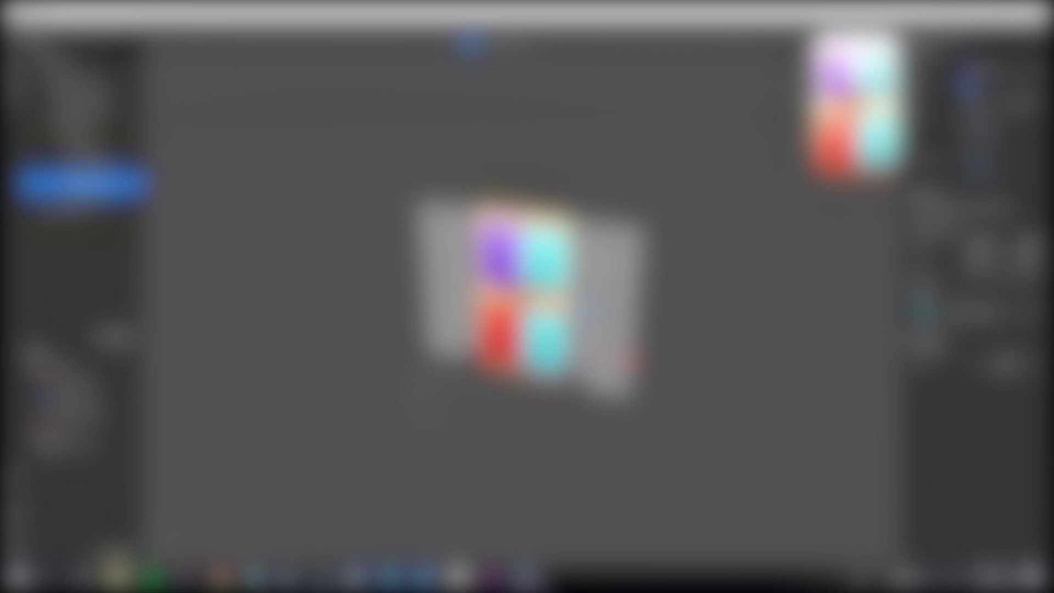
left_click(82, 431)
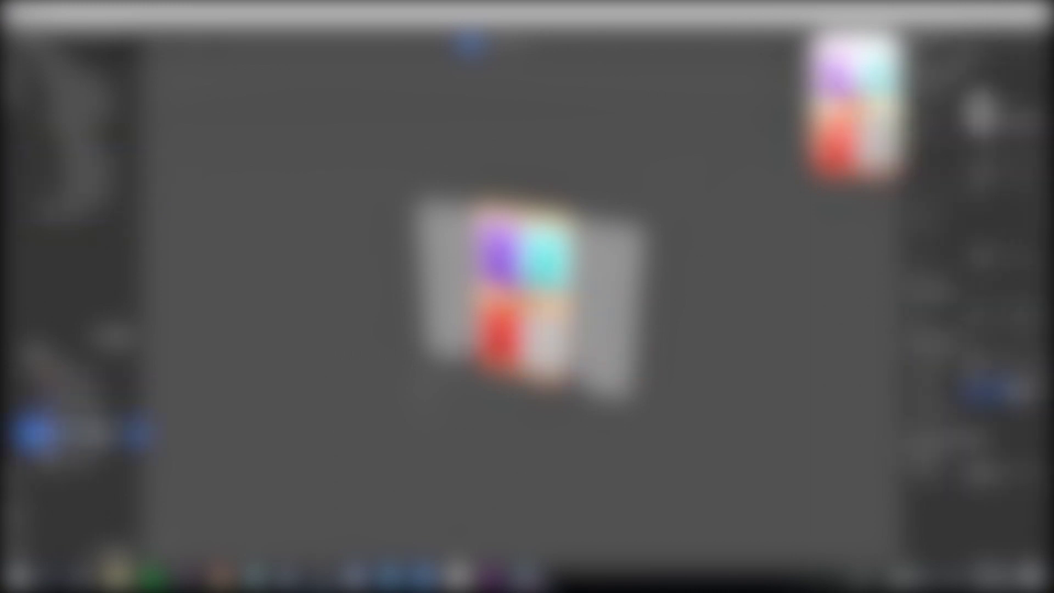
left_click(988, 387)
left_click(983, 107)
left_click(583, 224)
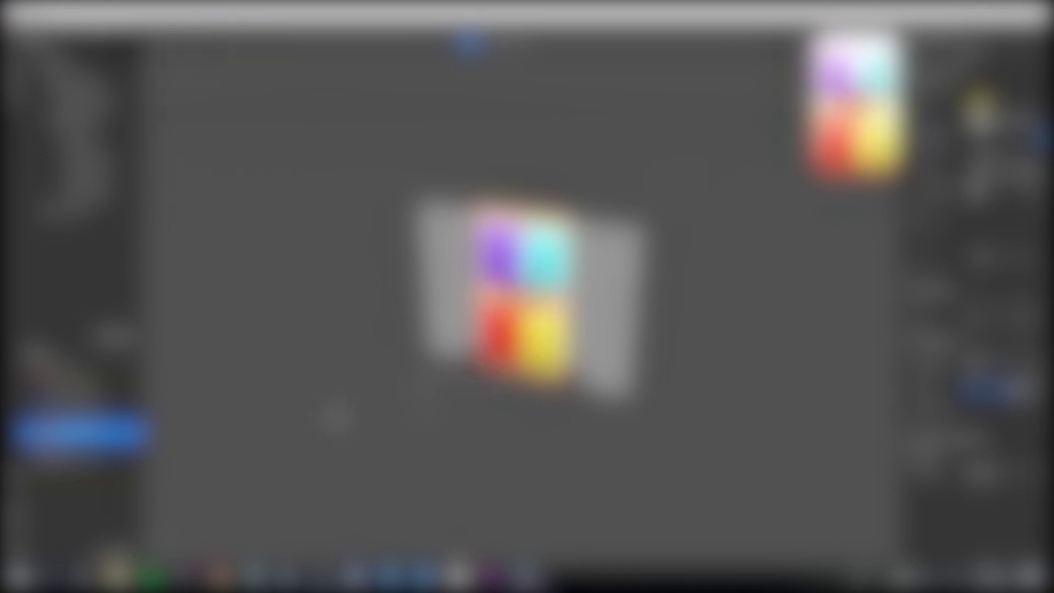
left_click(224, 199)
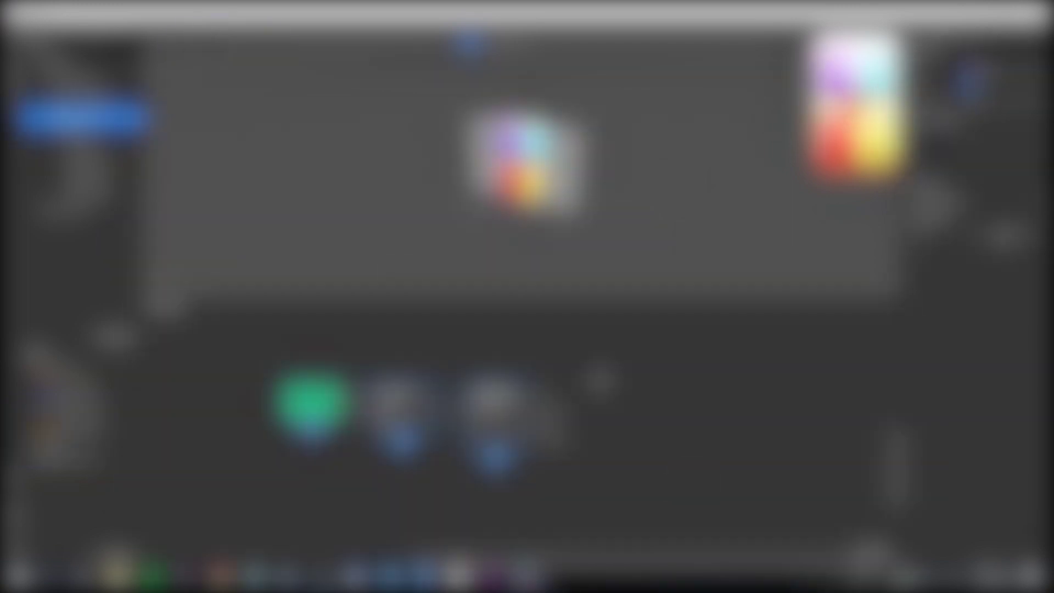